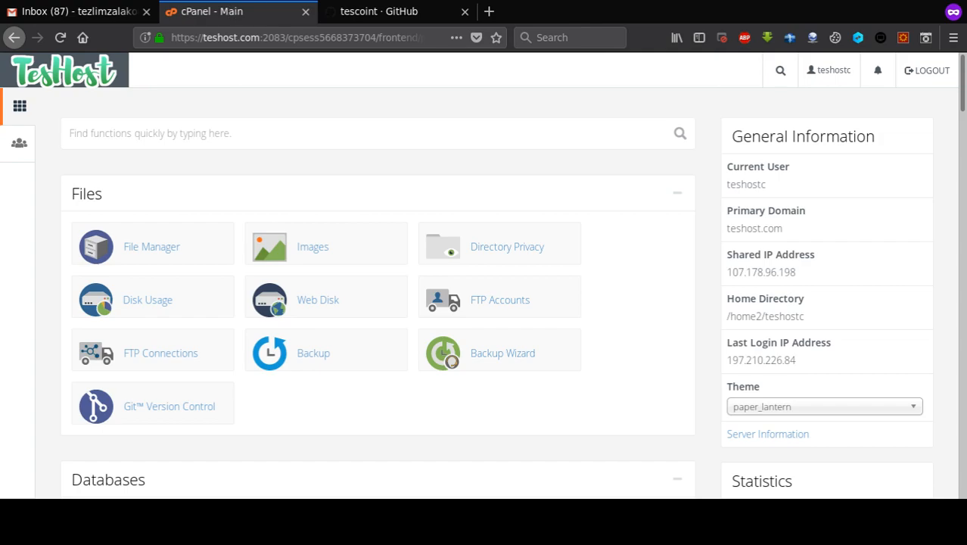
# - In a private tab, load publicapi.org.ng and go to its registration form
pyautogui.click(489, 11)
pyautogui.write('publicapi.org.ng/')
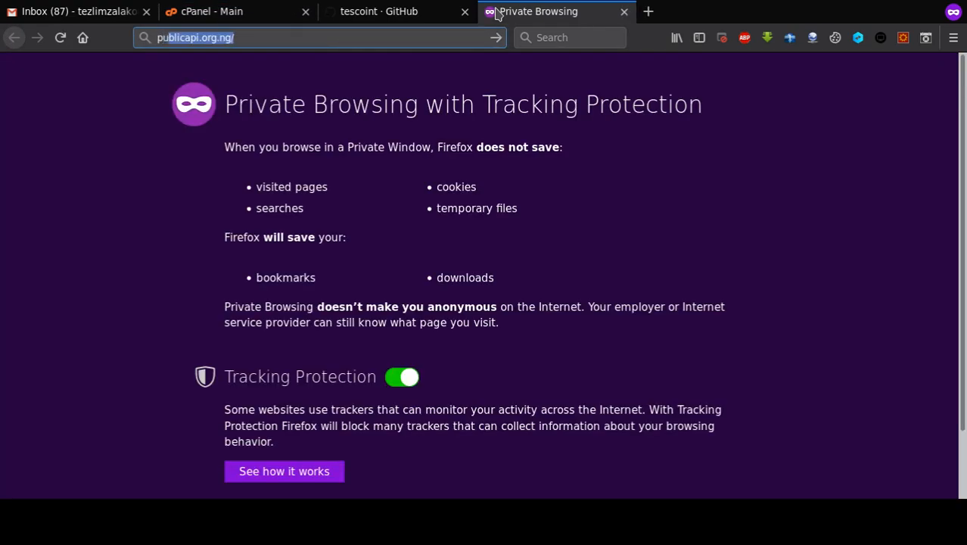
pyautogui.press('Return')
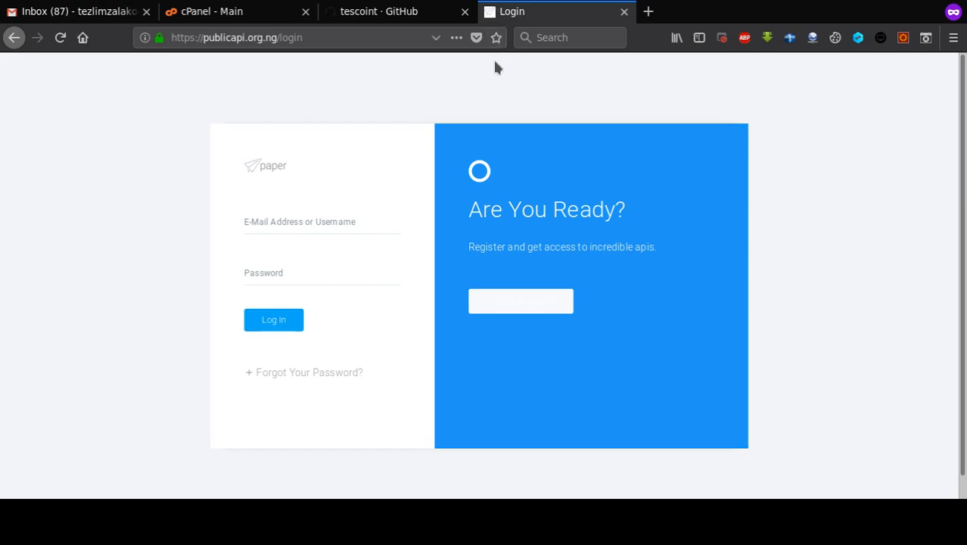
pyautogui.click(497, 309)
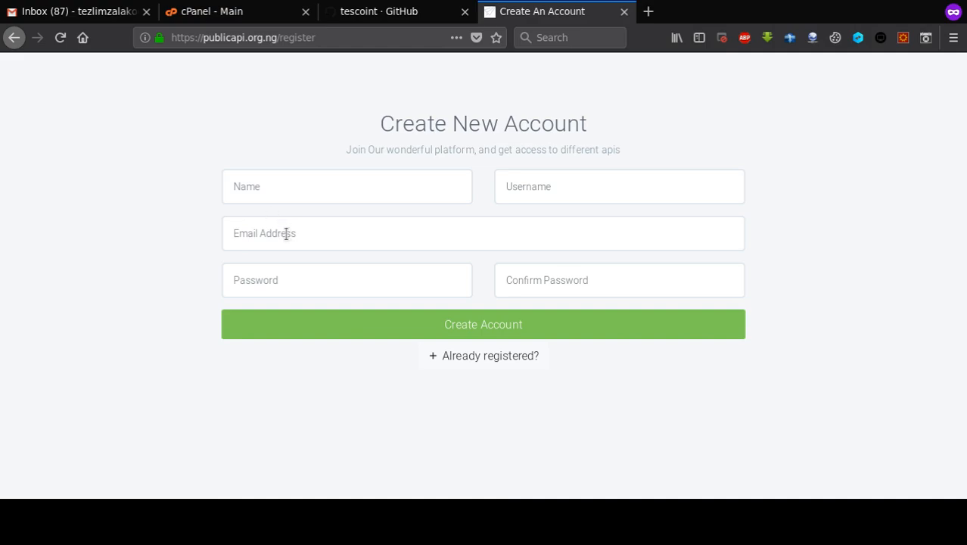
# - Fill in the account holder's name, username, e-mail and matching password, then create the account
pyautogui.click(280, 184)
pyautogui.write('Teslim')
pyautogui.press('Tab')
pyautogui.write('t')
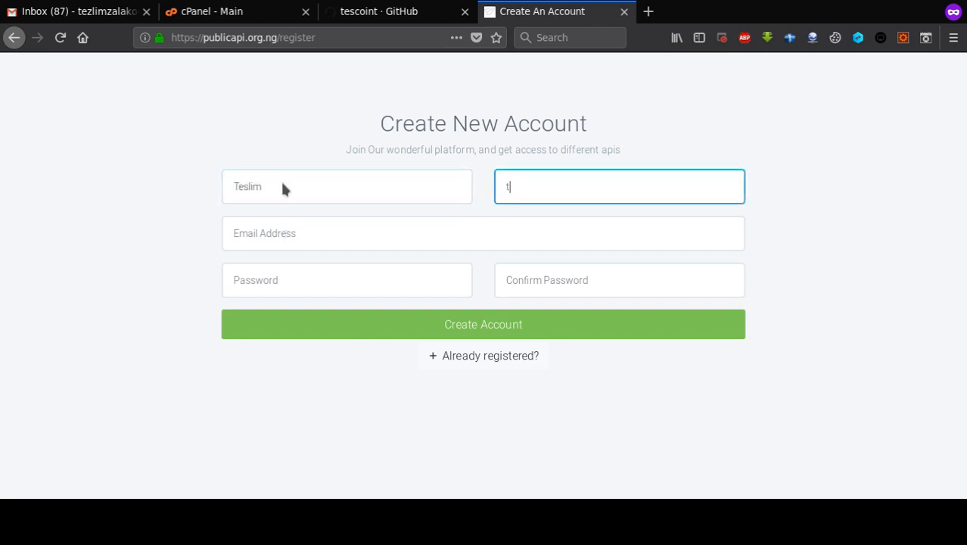
pyautogui.write('eslimat')
pyautogui.press('Tab')
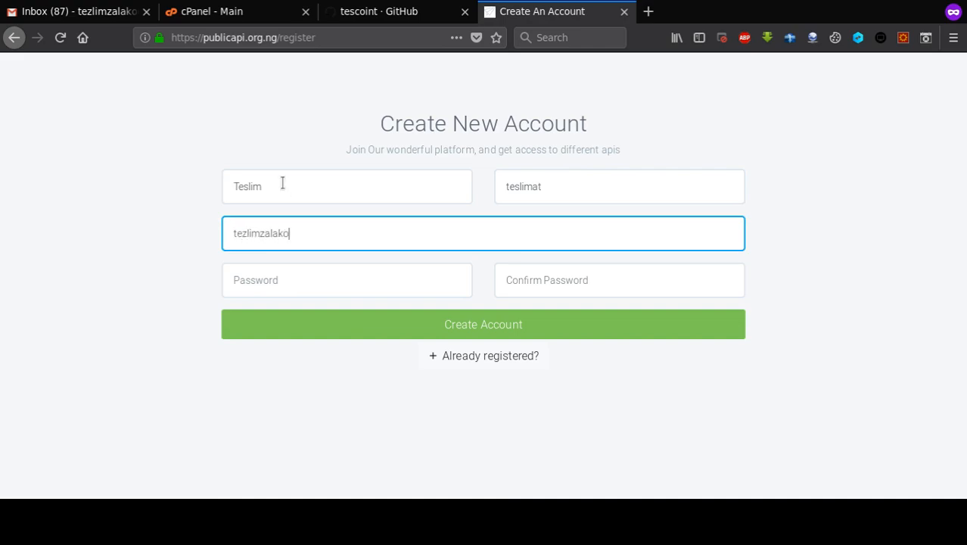
pyautogui.press('Tab')
pyautogui.write('********')
pyautogui.press('Tab')
pyautogui.write('******')
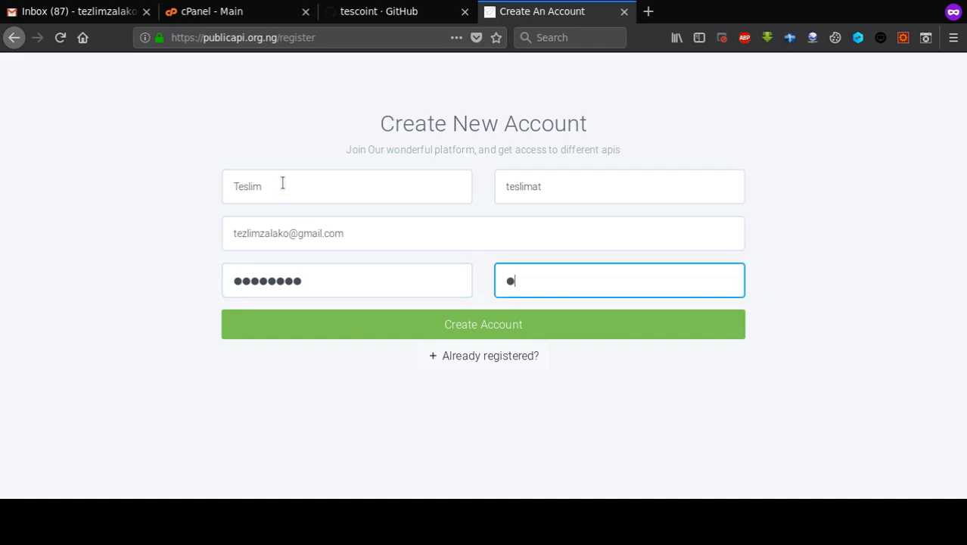
pyautogui.write('**')
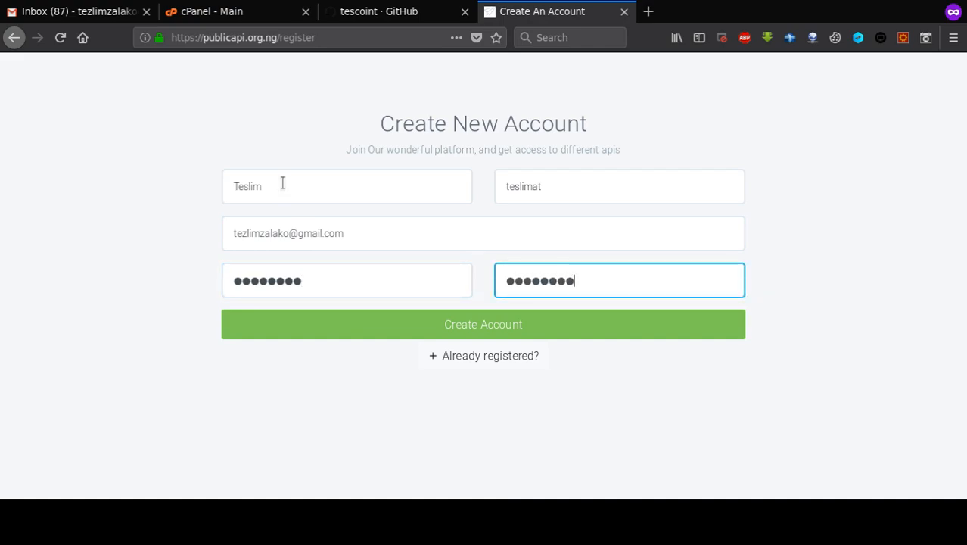
pyautogui.click(458, 333)
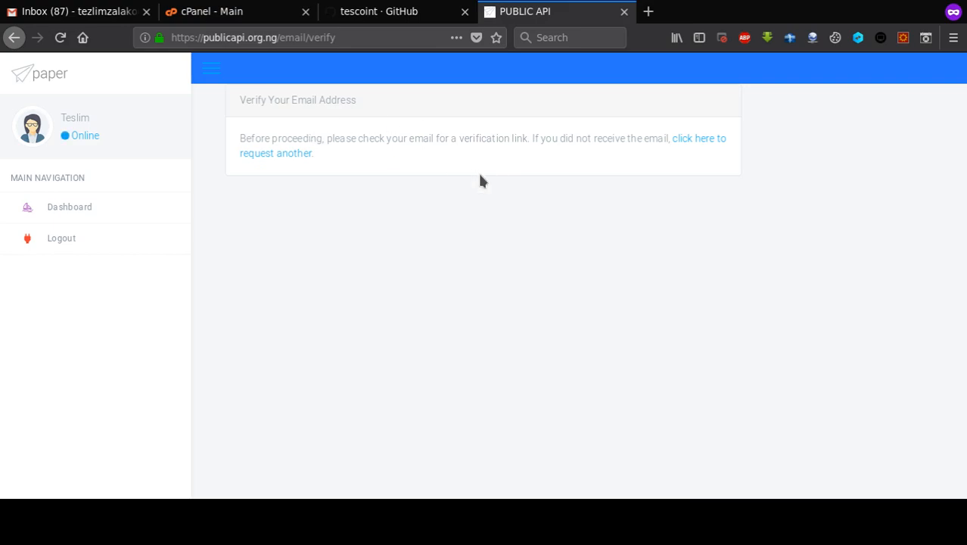
# - Confirm the address via the Verify Email Address button in the PUBLIC API e-mail in Gmail
pyautogui.click(80, 11)
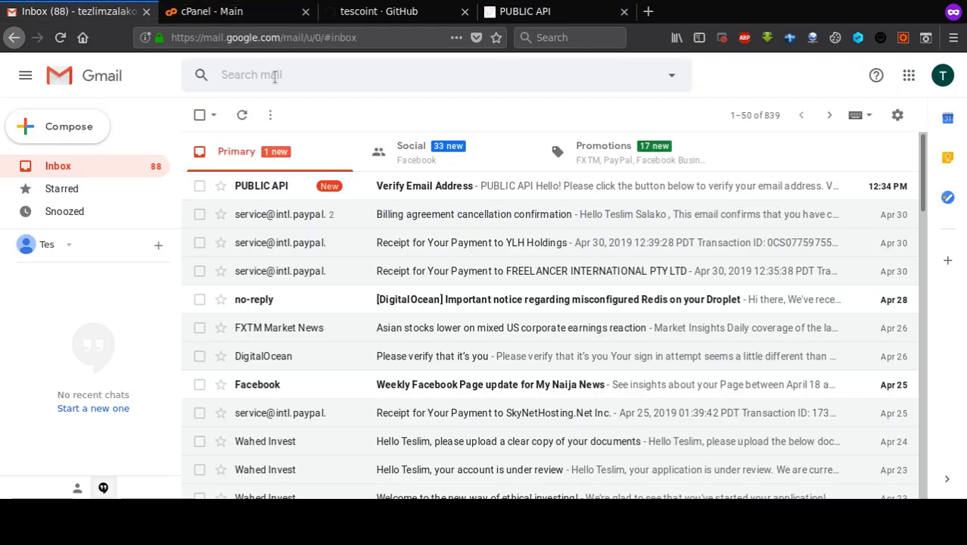
pyautogui.click(460, 187)
pyautogui.click(568, 382)
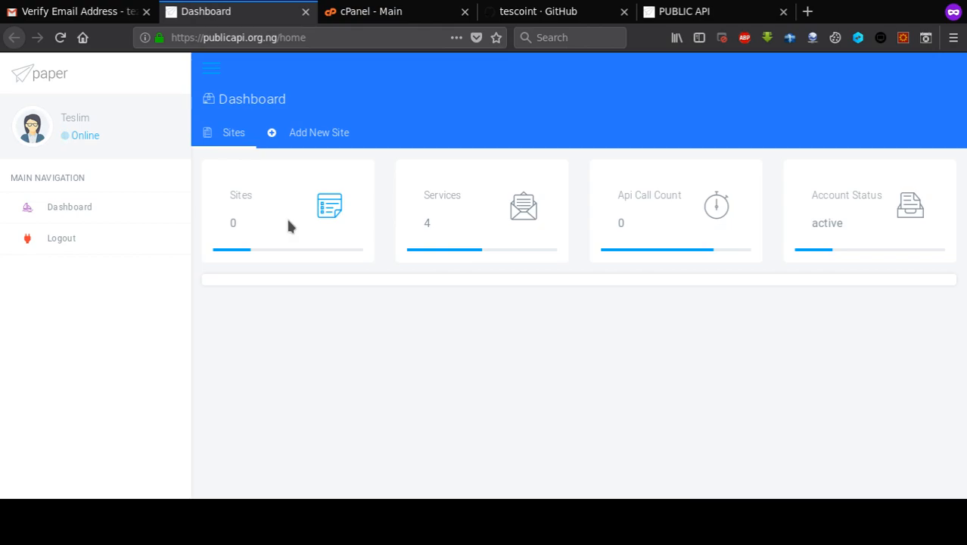
pyautogui.click(305, 133)
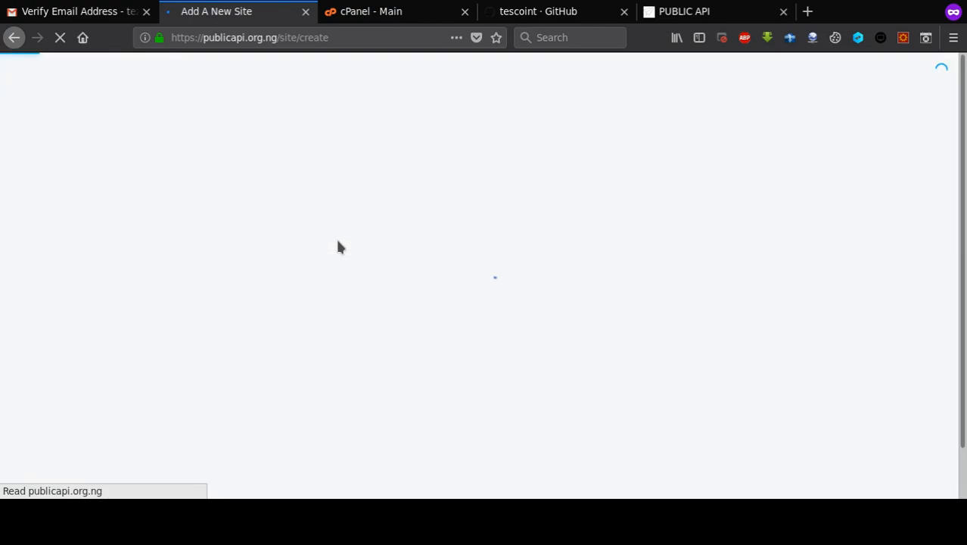
pyautogui.click(315, 198)
pyautogui.write('N')
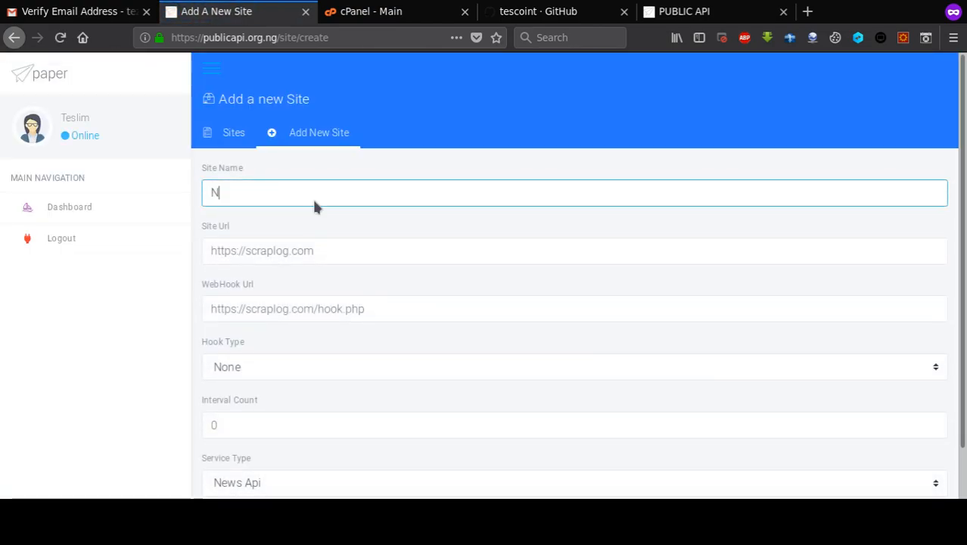
pyautogui.write('ews Test')
pyautogui.press('Tab')
pyautogui.write('http')
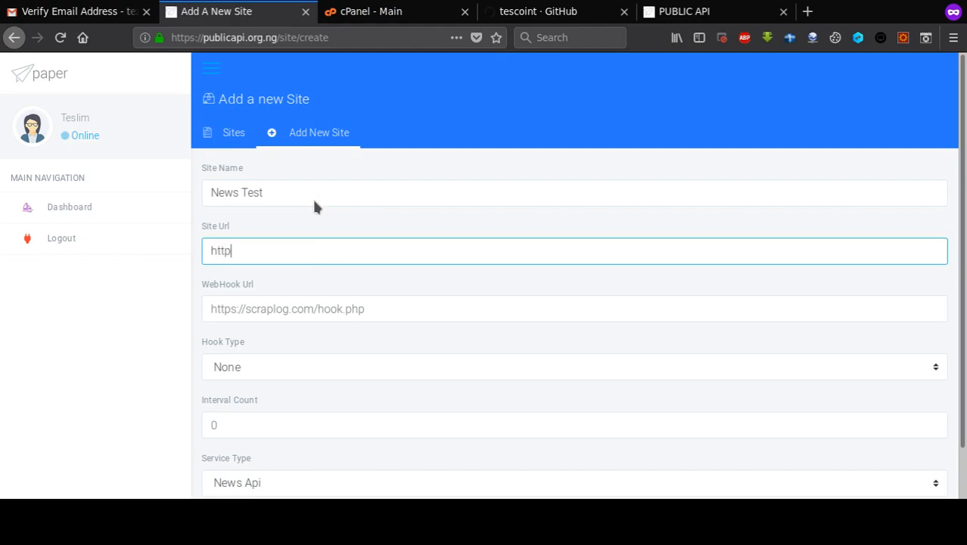
pyautogui.write('s://teshost.com/')
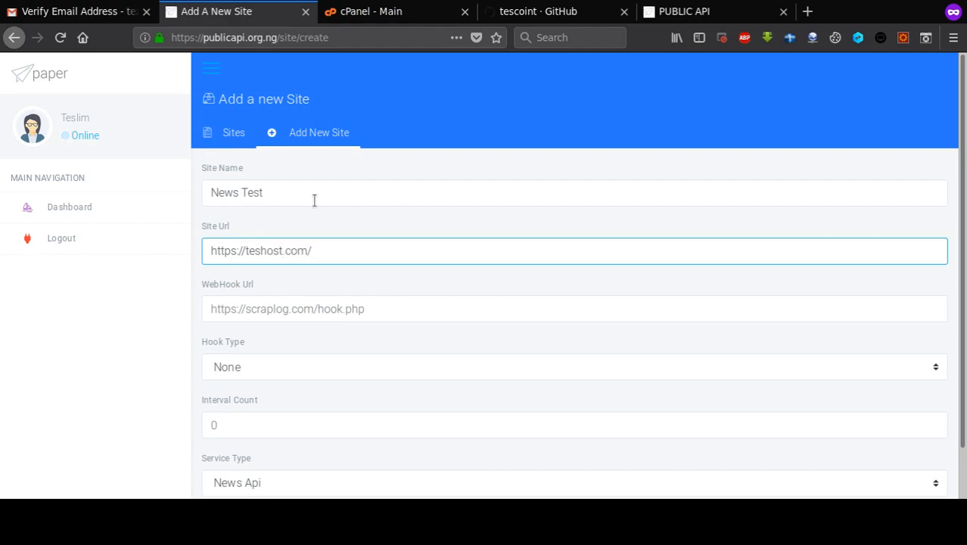
pyautogui.write('test1')
pyautogui.click(309, 315)
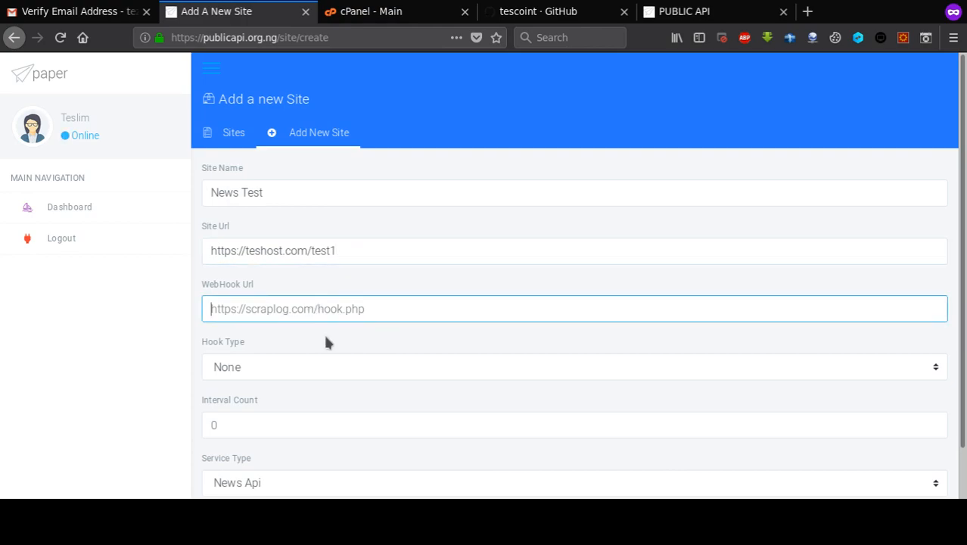
pyautogui.scroll(-1, 292, 378)
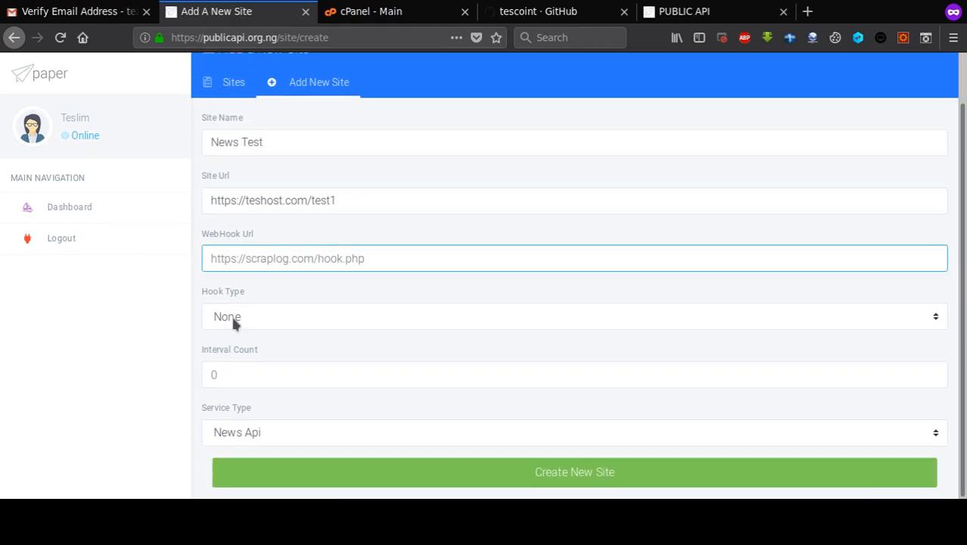
pyautogui.press('Tab')
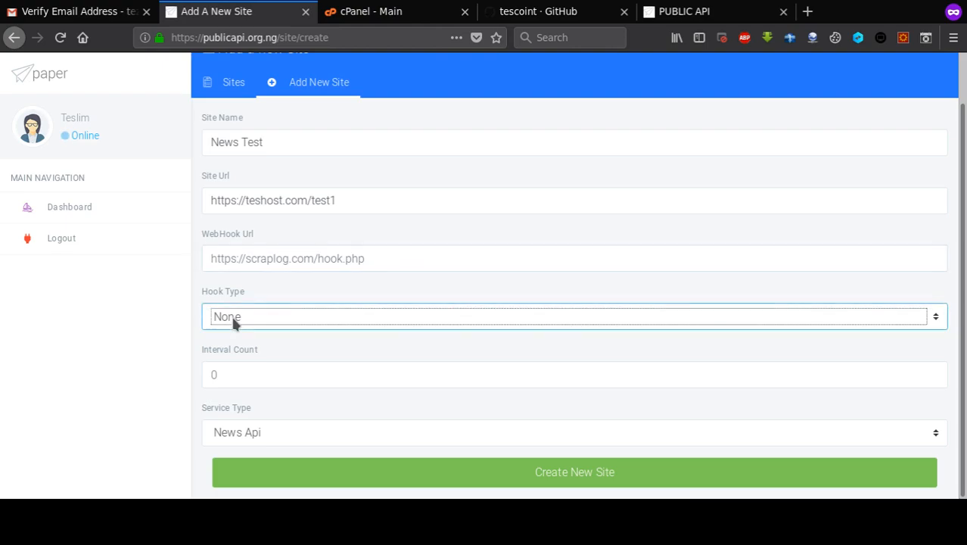
pyautogui.press('Down')
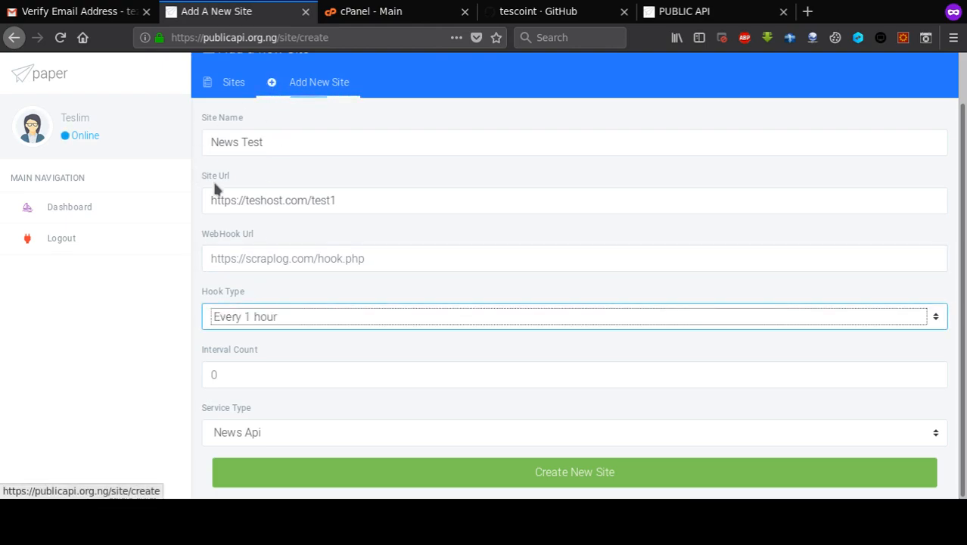
# - Try interval count 10 and the Every 4 hour hook type, then return hook type to None
pyautogui.click(271, 372)
pyautogui.write('10')
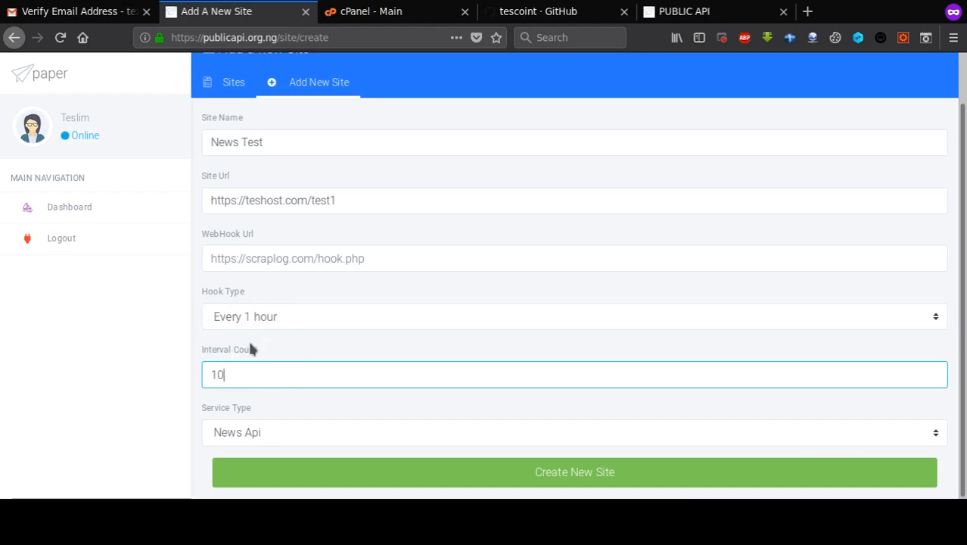
pyautogui.click(280, 315)
pyautogui.press('Down')
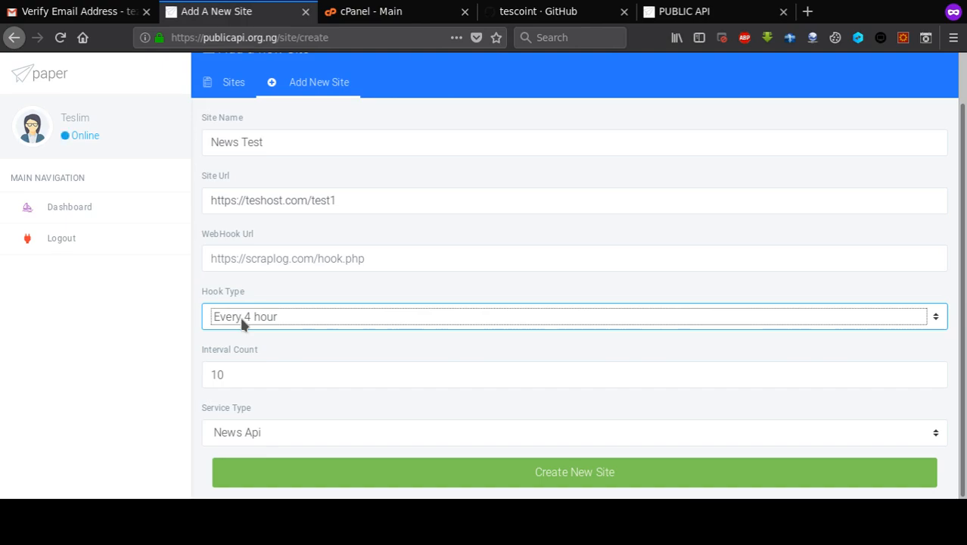
pyautogui.click(274, 68)
# - Reset the interval count to 0, create the News Test site and select its API token
pyautogui.click(243, 374)
pyautogui.doubleClick(242, 377)
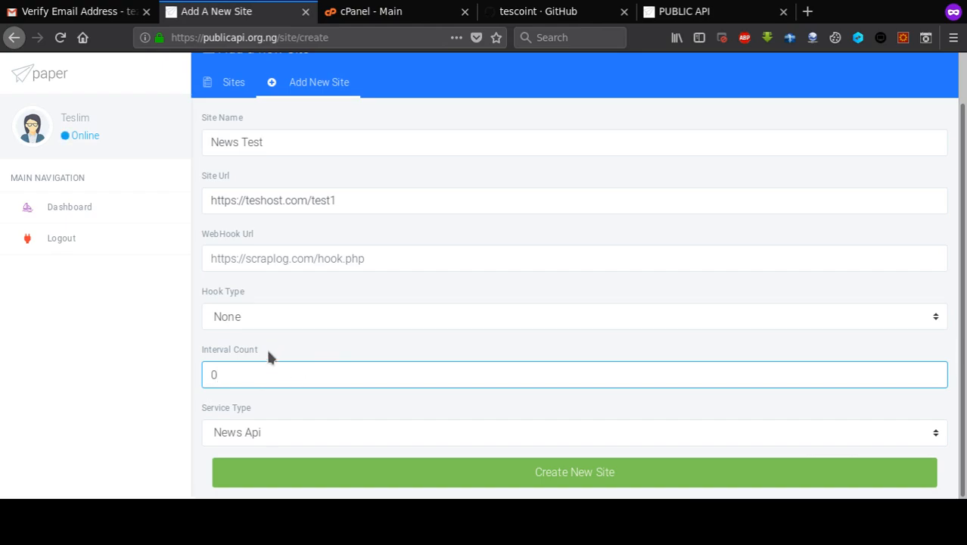
pyautogui.click(268, 353)
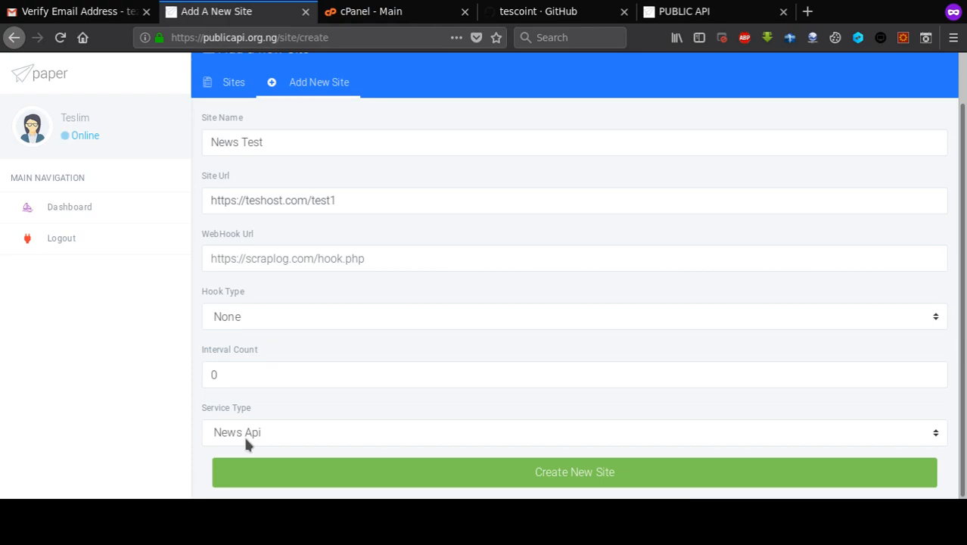
pyautogui.click(401, 467)
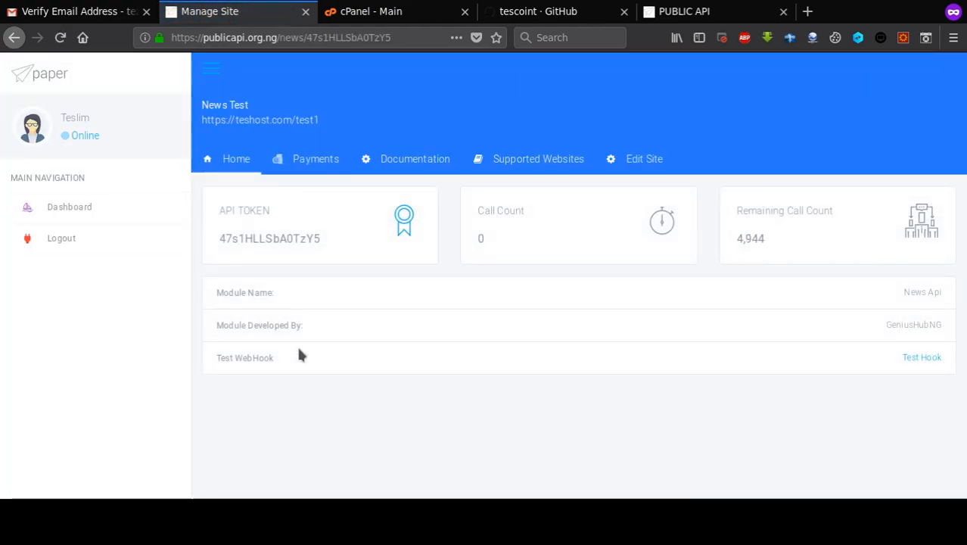
pyautogui.doubleClick(295, 241)
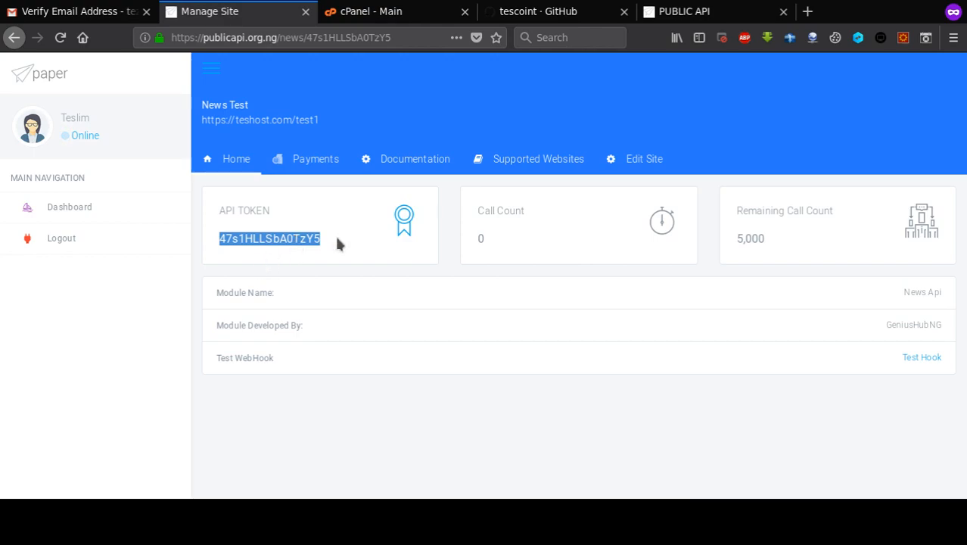
# - In cPanel, open WordPress from the Softaculous Apps Installer section
pyautogui.click(369, 13)
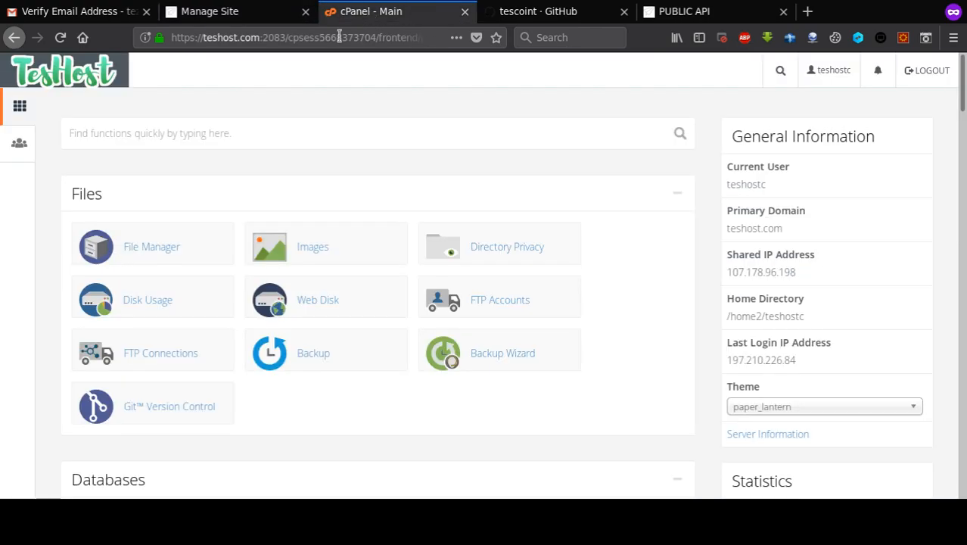
pyautogui.scroll(-5, 233, 144)
pyautogui.scroll(-5, 233, 148)
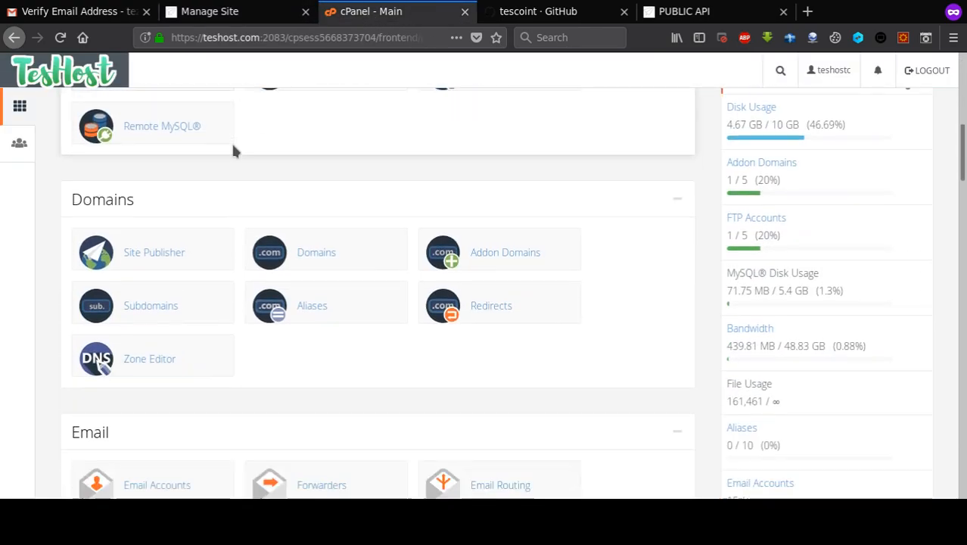
pyautogui.scroll(-7, 233, 152)
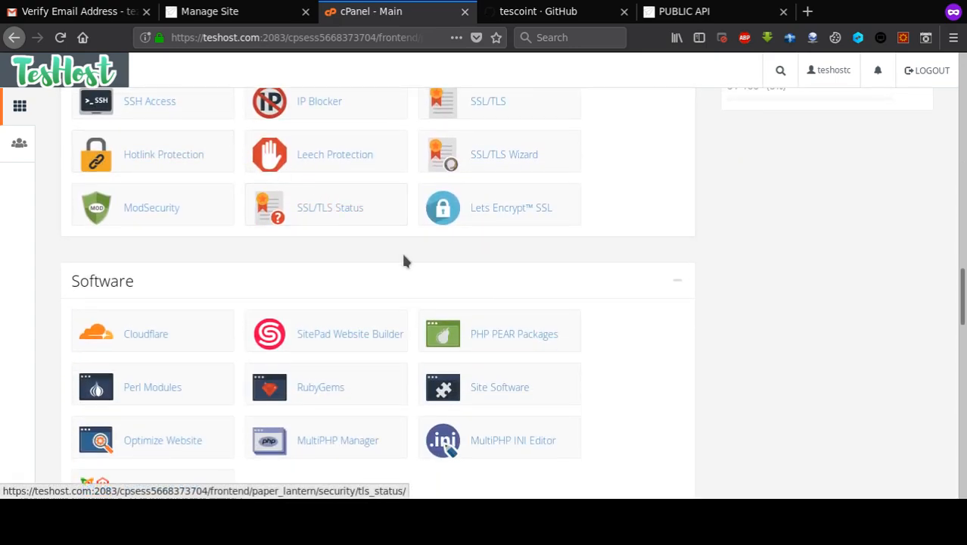
pyautogui.scroll(-10, 402, 260)
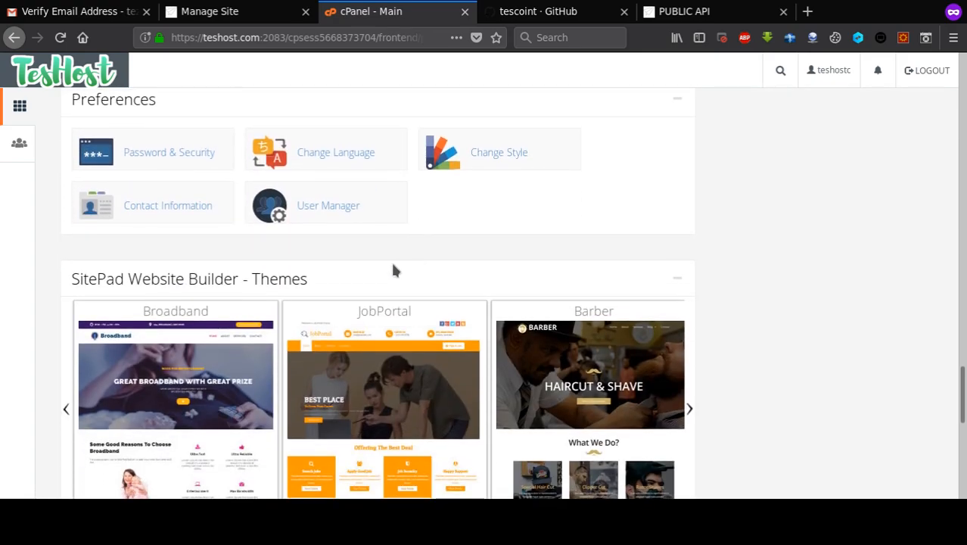
pyautogui.scroll(-3, 377, 281)
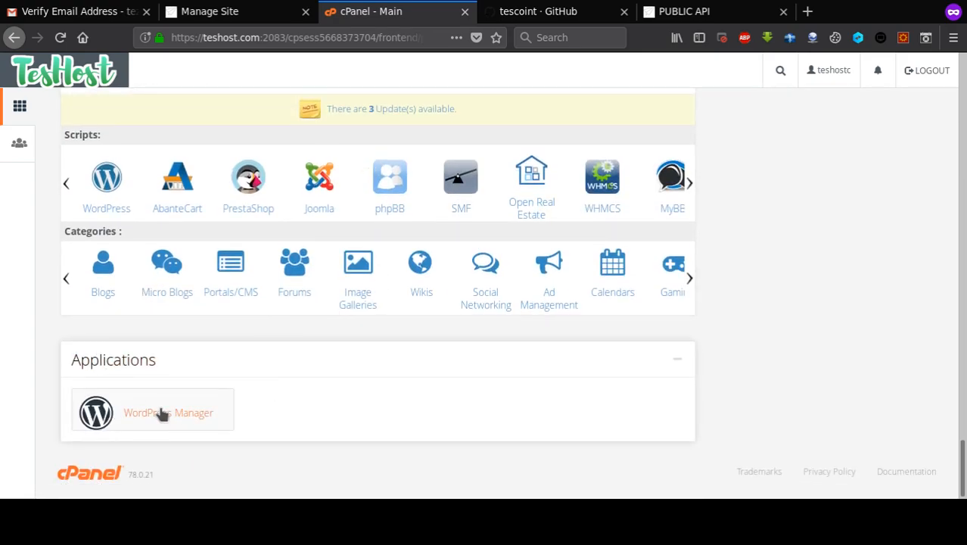
pyautogui.click(106, 207)
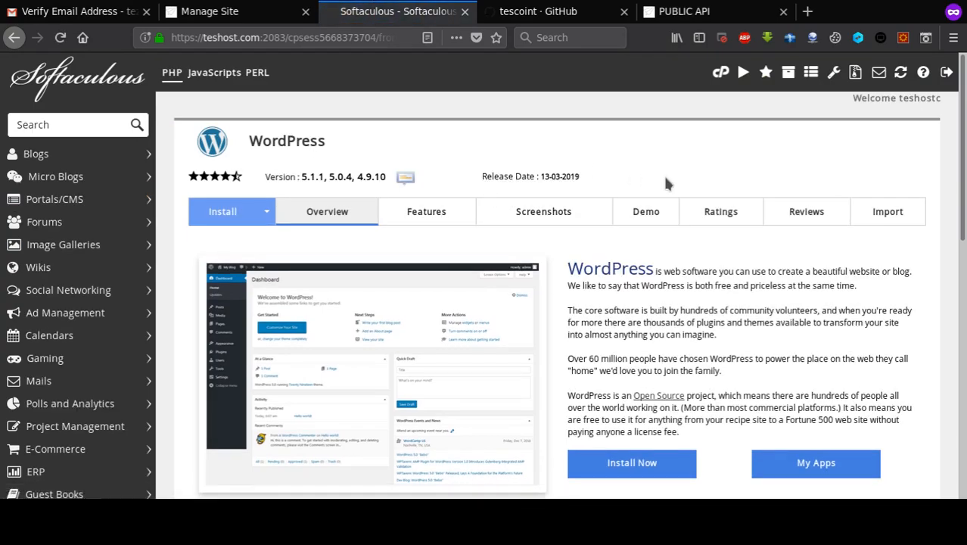
# - Start a WordPress install form and set the install directory to test1
pyautogui.scroll(-3, 666, 184)
pyautogui.scroll(-1, 667, 182)
pyautogui.scroll(4, 667, 180)
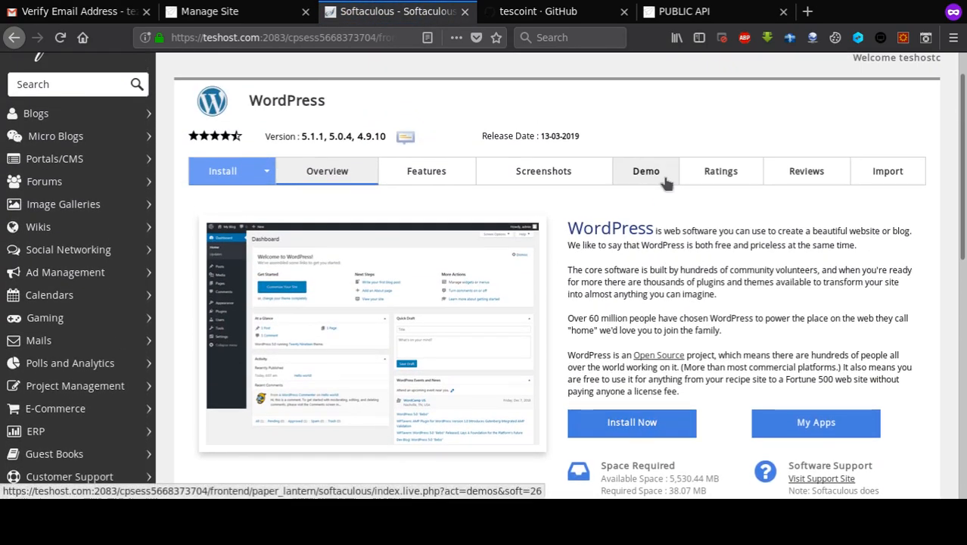
pyautogui.scroll(-5, 666, 173)
pyautogui.click(621, 184)
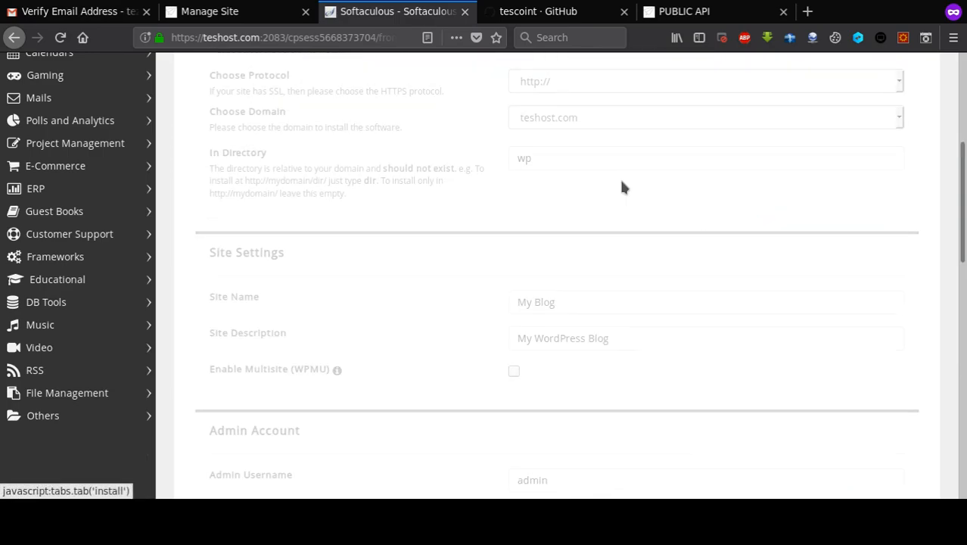
pyautogui.scroll(3, 637, 174)
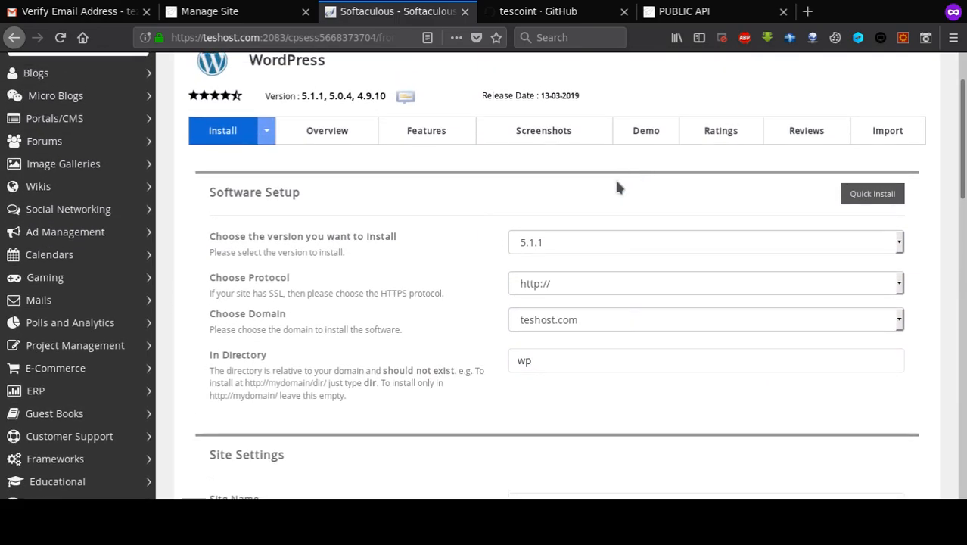
pyautogui.scroll(-2, 568, 216)
pyautogui.doubleClick(560, 239)
pyautogui.write('test')
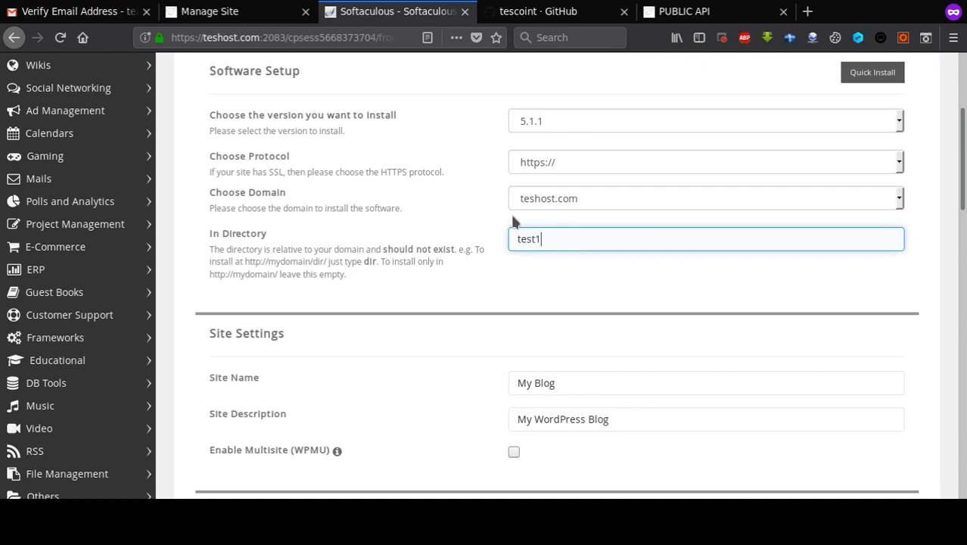
pyautogui.write('1')
pyautogui.scroll(-3, 608, 259)
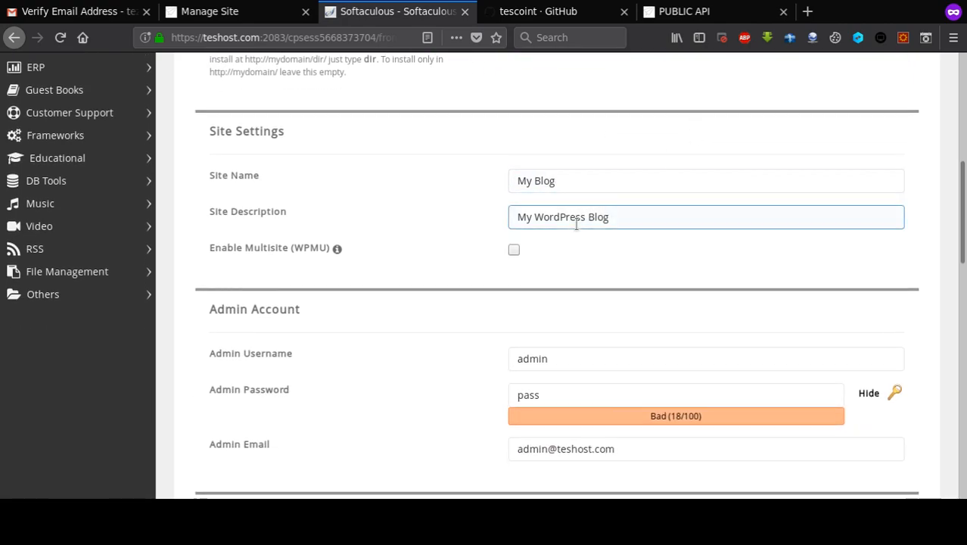
pyautogui.scroll(-3, 522, 211)
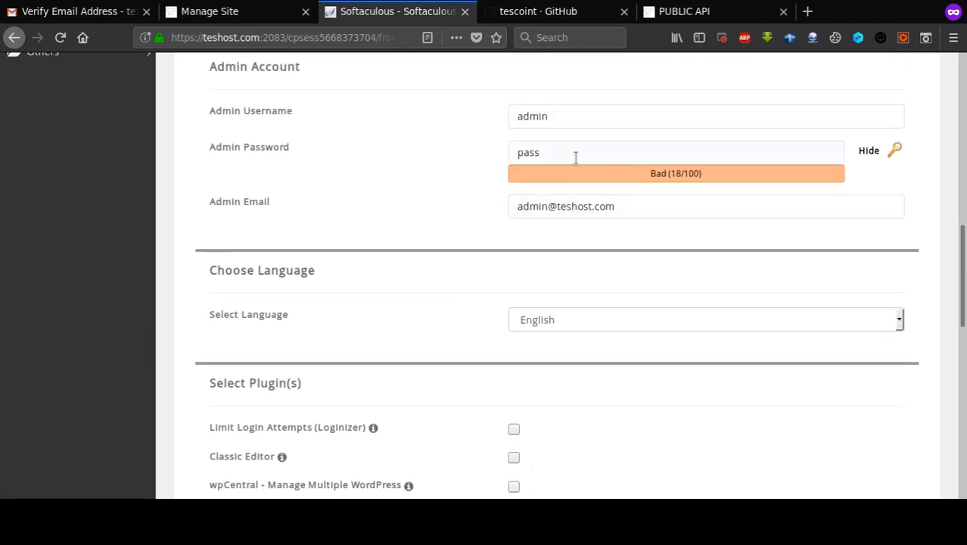
pyautogui.scroll(-3, 536, 258)
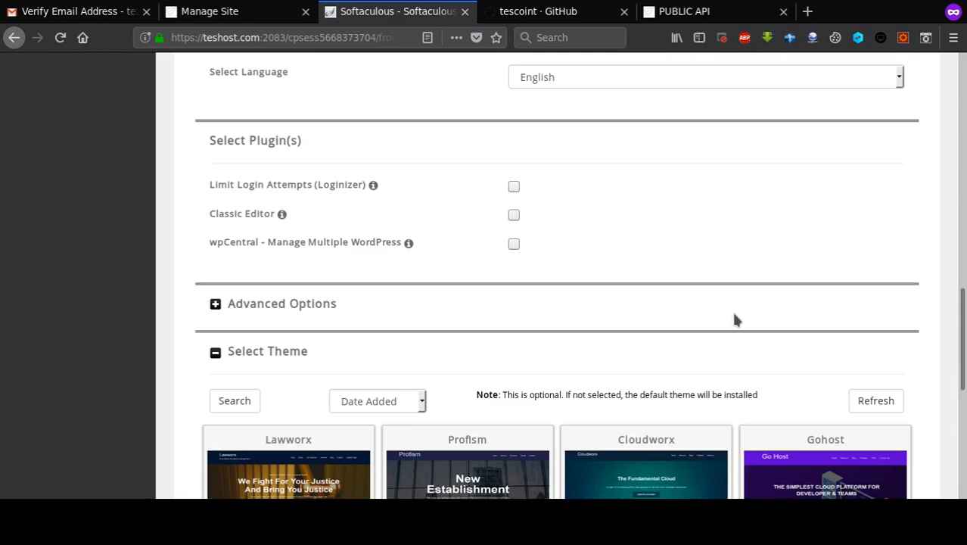
pyautogui.scroll(-5, 669, 278)
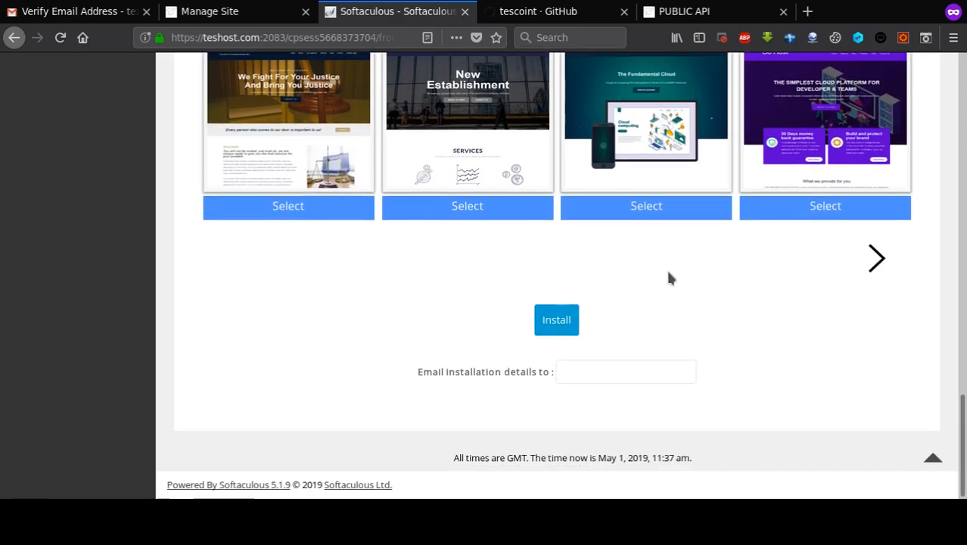
pyautogui.click(568, 323)
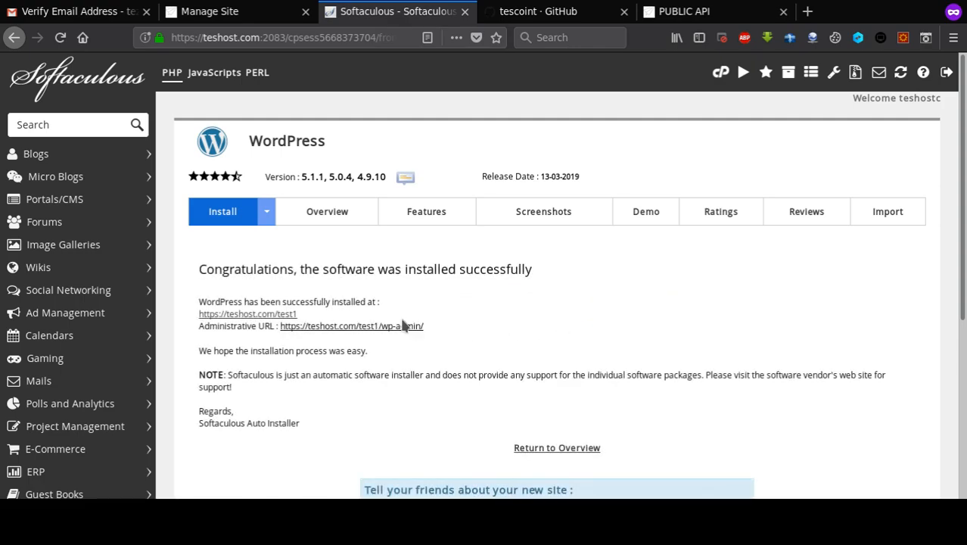
# - Open the WordPress Administrative URL in a new tab and switch to it
pyautogui.middleClick(374, 332)
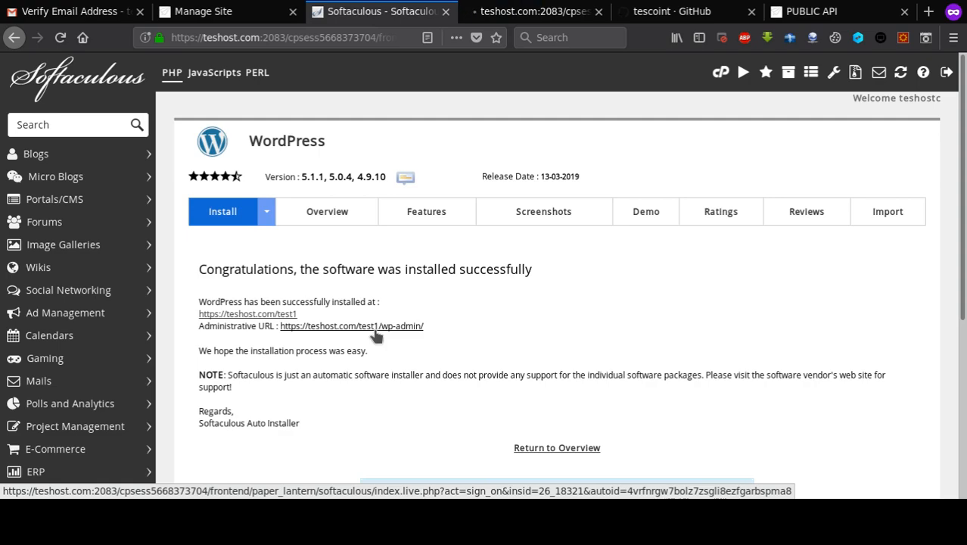
pyautogui.click(513, 16)
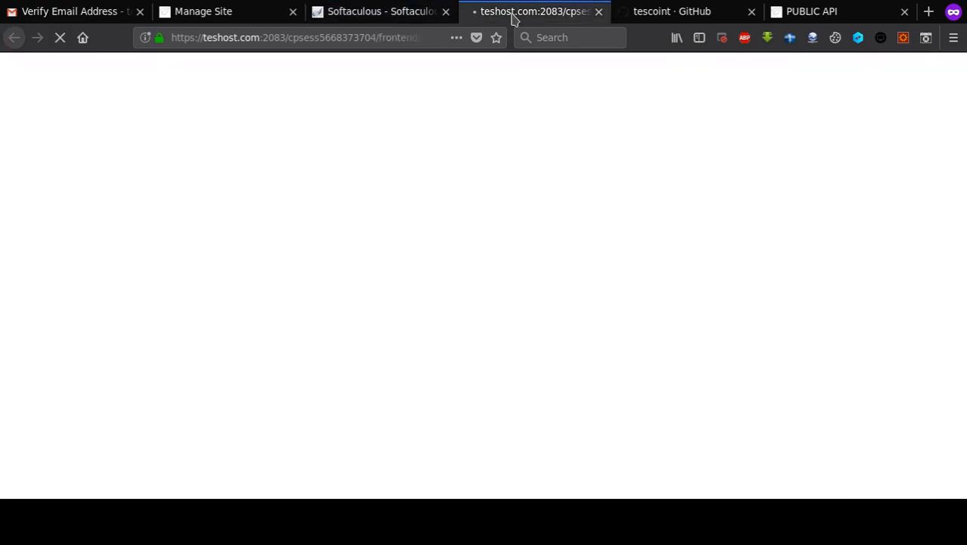
# - Show the GitHub profile's Repositories tab and browse the list of 18 repositories
pyautogui.click(652, 12)
pyautogui.scroll(-5, 680, 129)
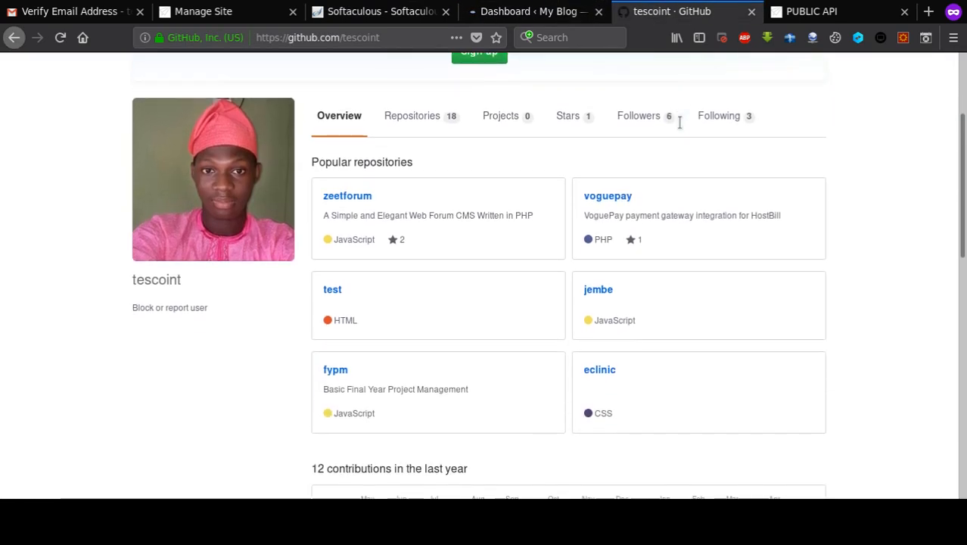
pyautogui.scroll(5, 529, 235)
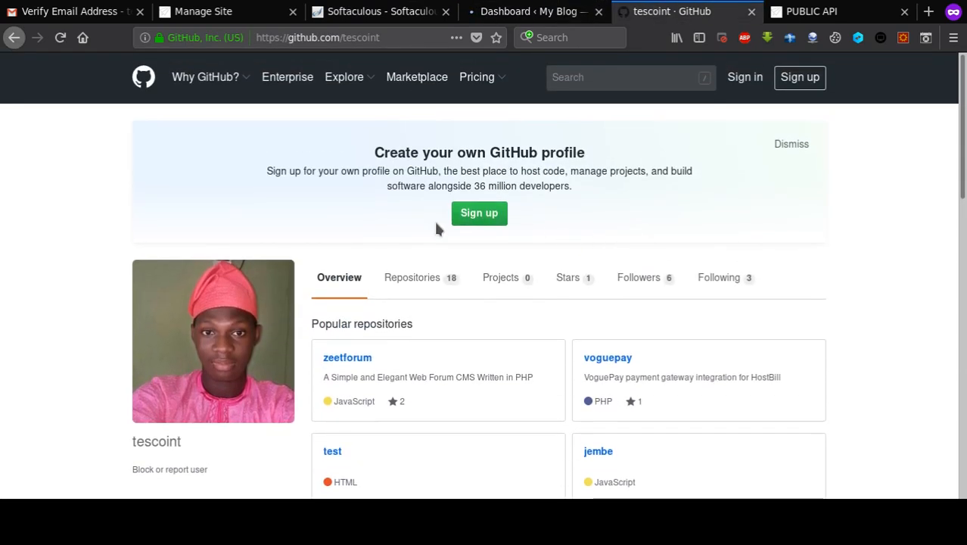
pyautogui.click(415, 280)
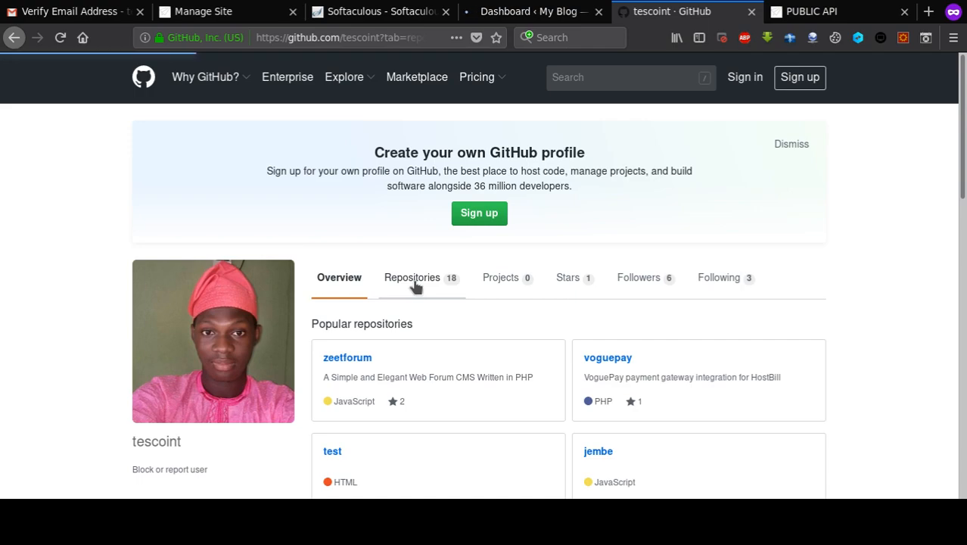
pyautogui.scroll(-4, 576, 230)
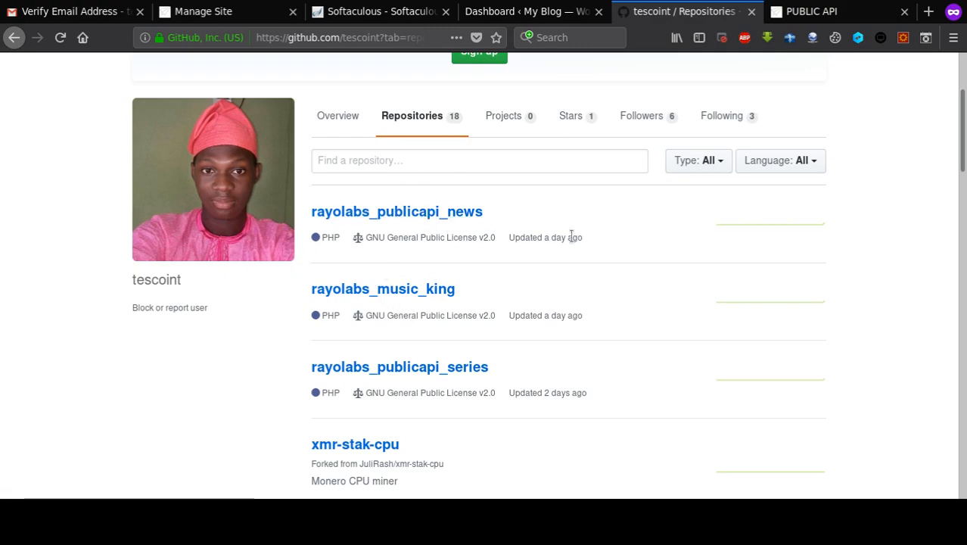
pyautogui.scroll(-1, 573, 240)
pyautogui.scroll(-2, 572, 242)
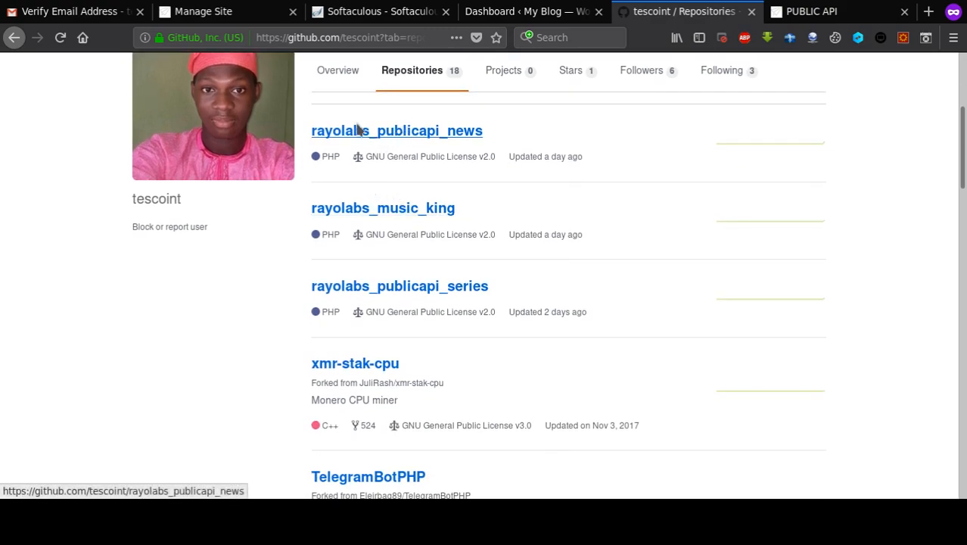
# - Open the rayolabs_publicapi_news repository and download it via Clone or download > Download ZIP
pyautogui.click(442, 140)
pyautogui.scroll(-4, 685, 155)
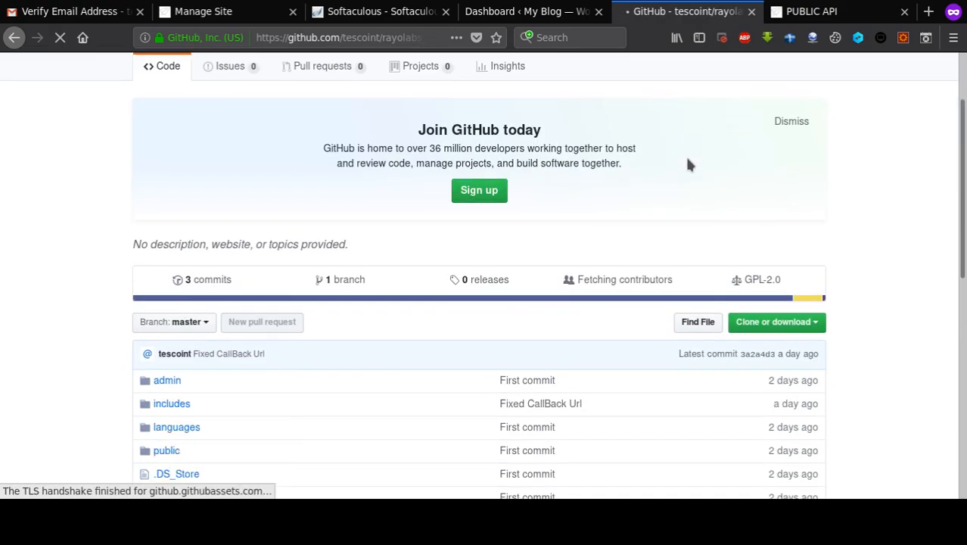
pyautogui.click(792, 141)
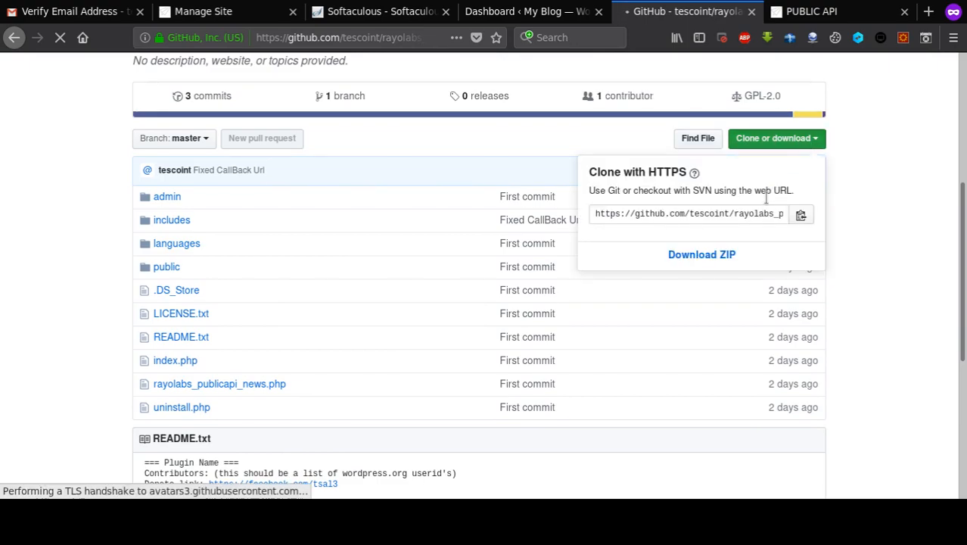
pyautogui.click(717, 255)
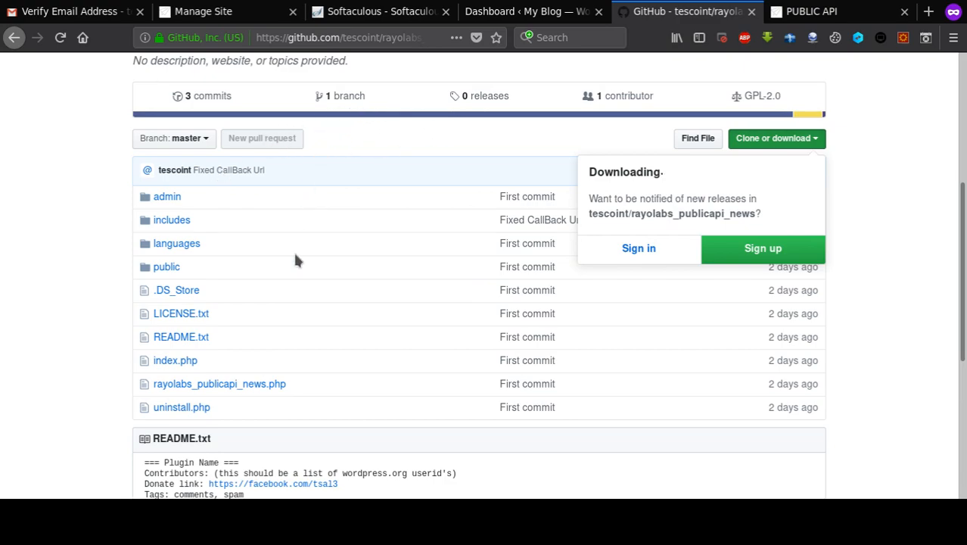
pyautogui.scroll(-5, 295, 260)
pyautogui.scroll(10, 295, 260)
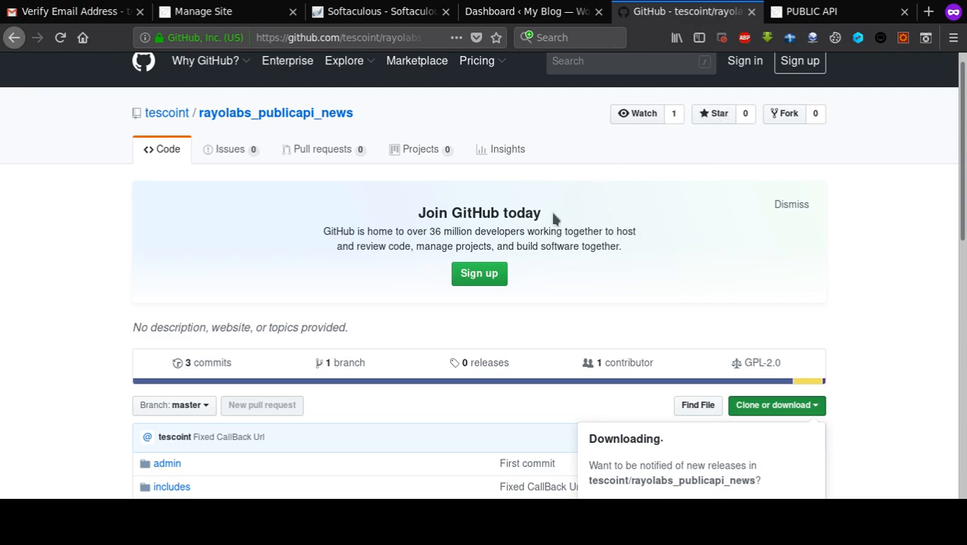
# - Open My Blog's front page from the admin bar in a new tab and scroll through the Hello world! post
pyautogui.click(512, 12)
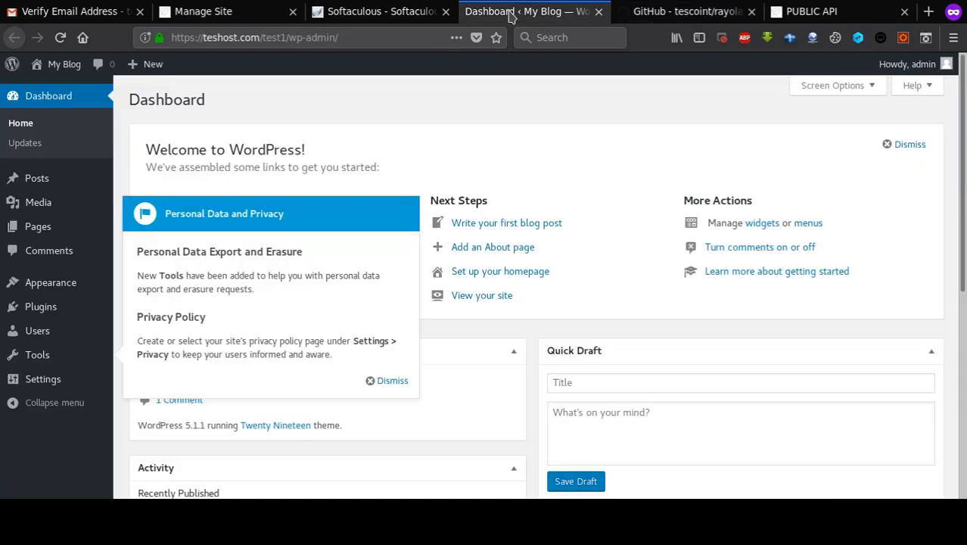
pyautogui.middleClick(53, 64)
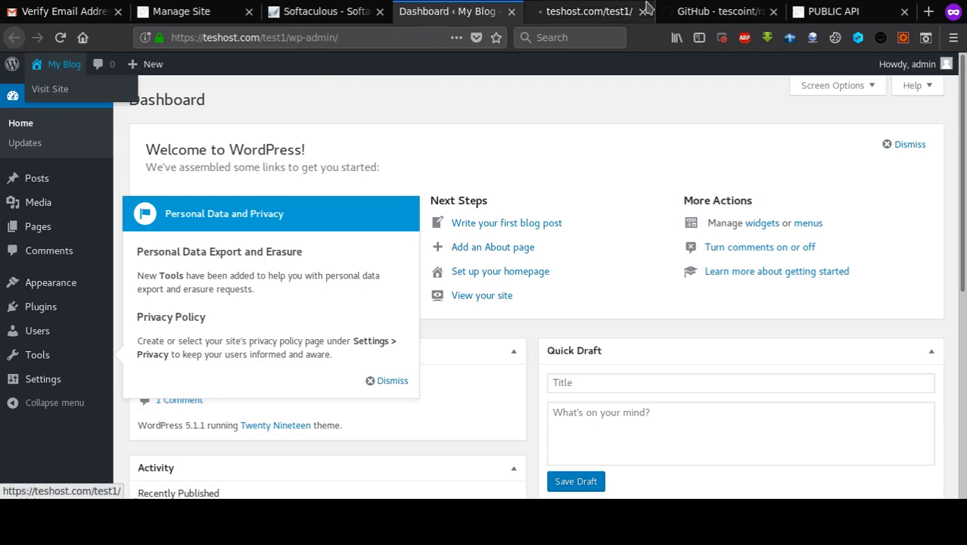
pyautogui.click(569, 18)
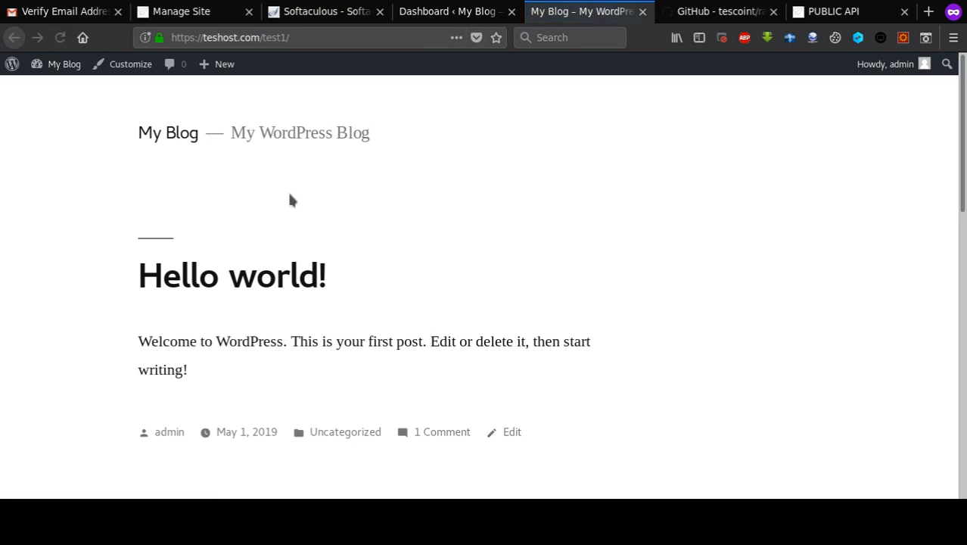
pyautogui.scroll(-3, 256, 190)
pyautogui.scroll(-10, 231, 318)
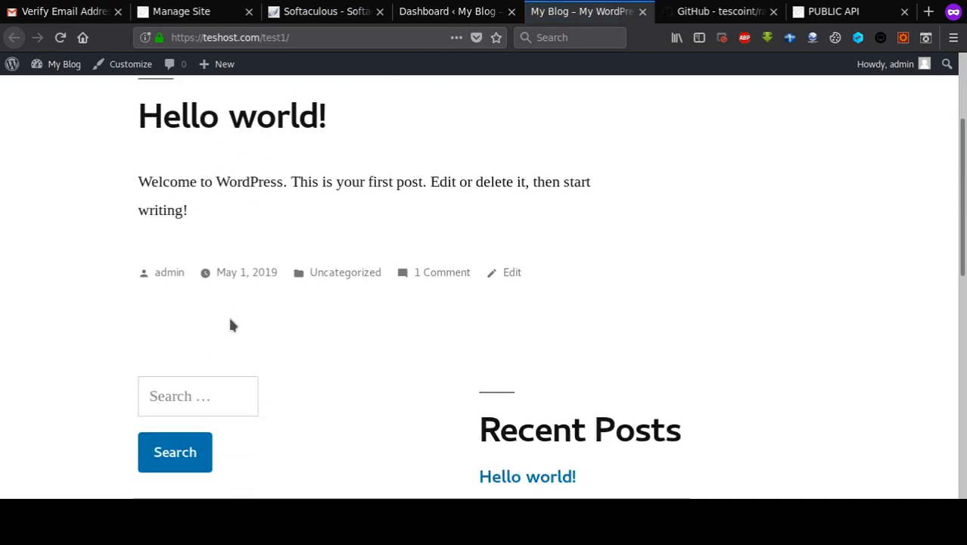
pyautogui.scroll(13, 303, 386)
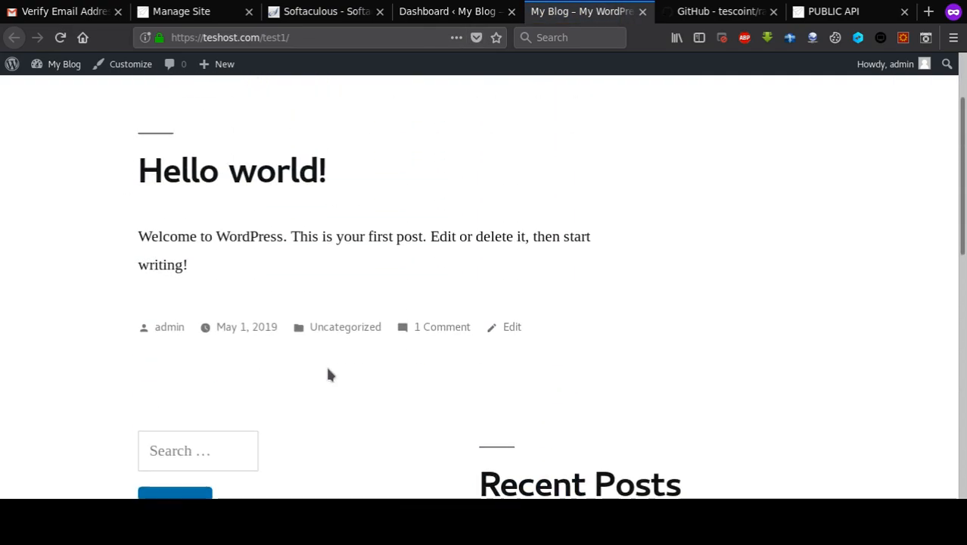
# - Dismiss the Dashboard's personal data and privacy notice, then go to Plugins > Add New
pyautogui.click(432, 15)
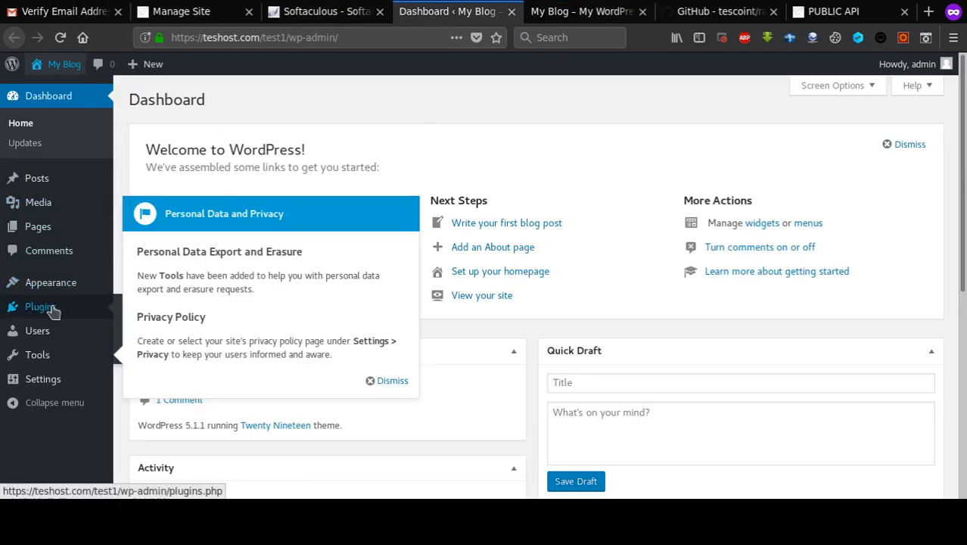
pyautogui.click(390, 380)
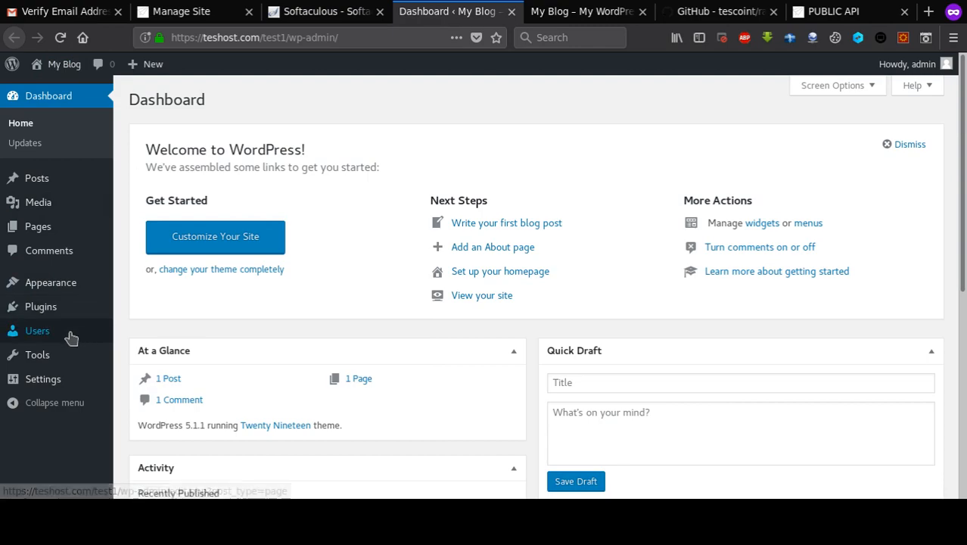
pyautogui.moveTo(61, 321)
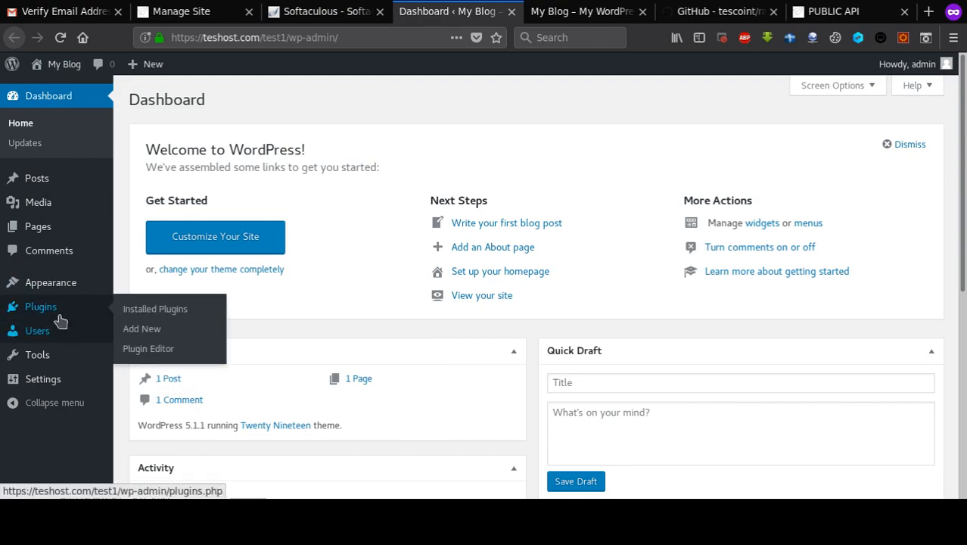
pyautogui.click(180, 340)
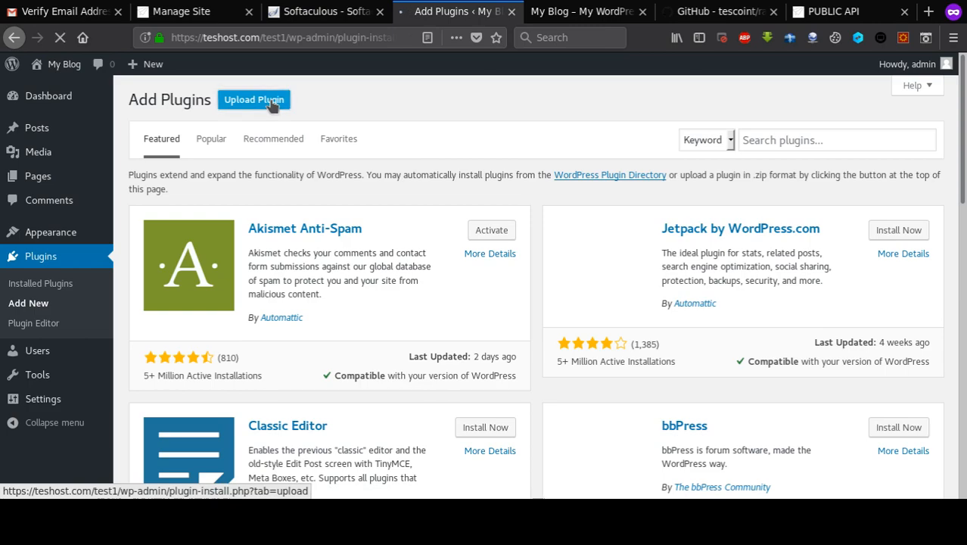
# - Upload rayolabs_publicapi_news-master_1.zip as a new plugin and install it
pyautogui.click(271, 103)
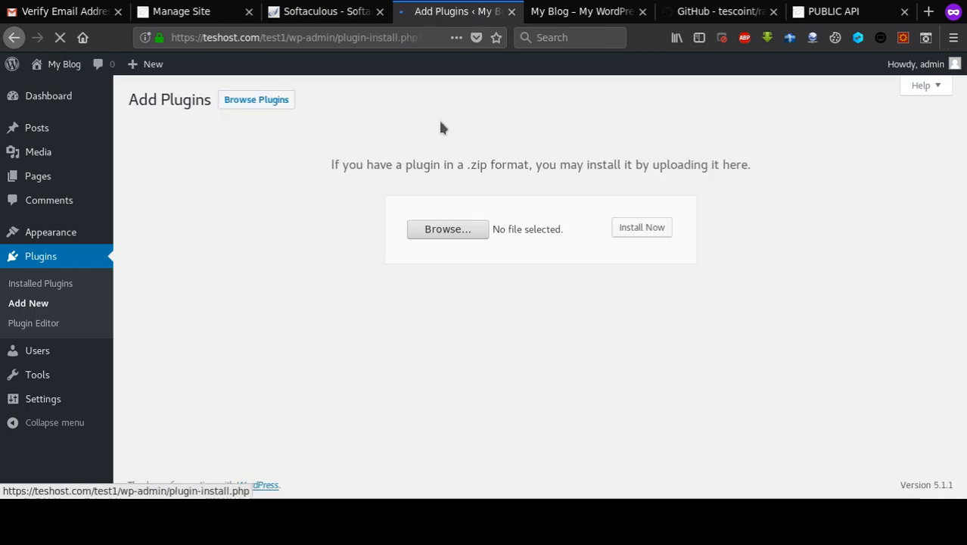
pyautogui.click(471, 227)
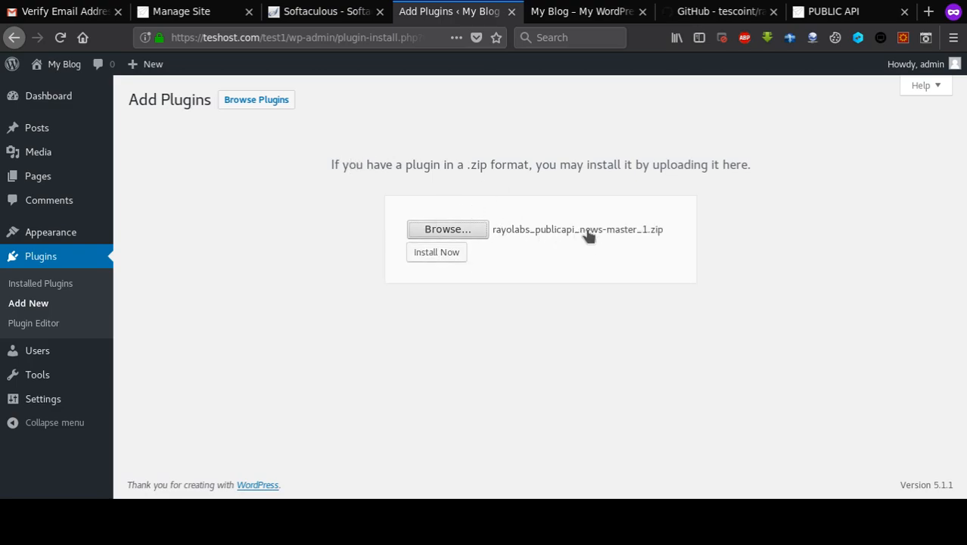
pyautogui.click(431, 256)
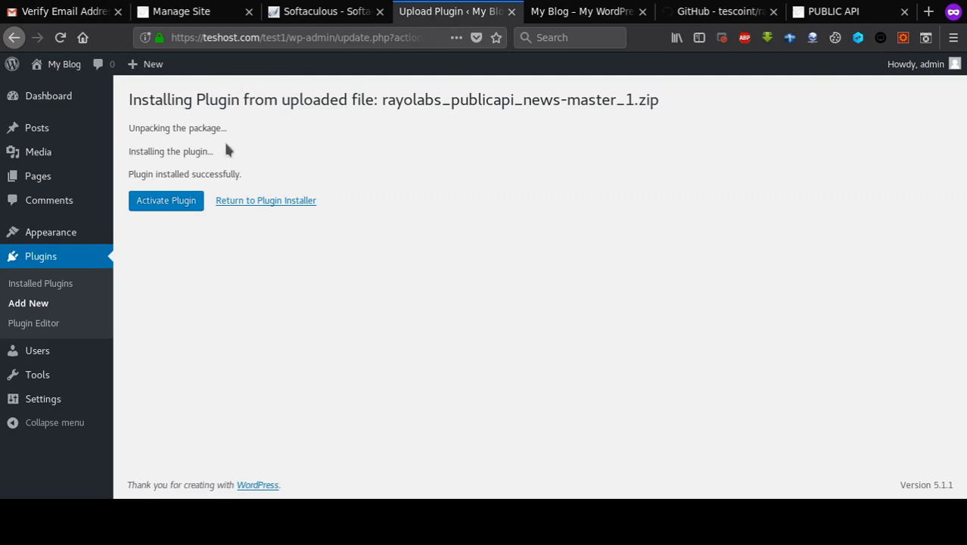
# - Activate RayoLabs Publicapi News Content King and go to its Settings page
pyautogui.click(162, 201)
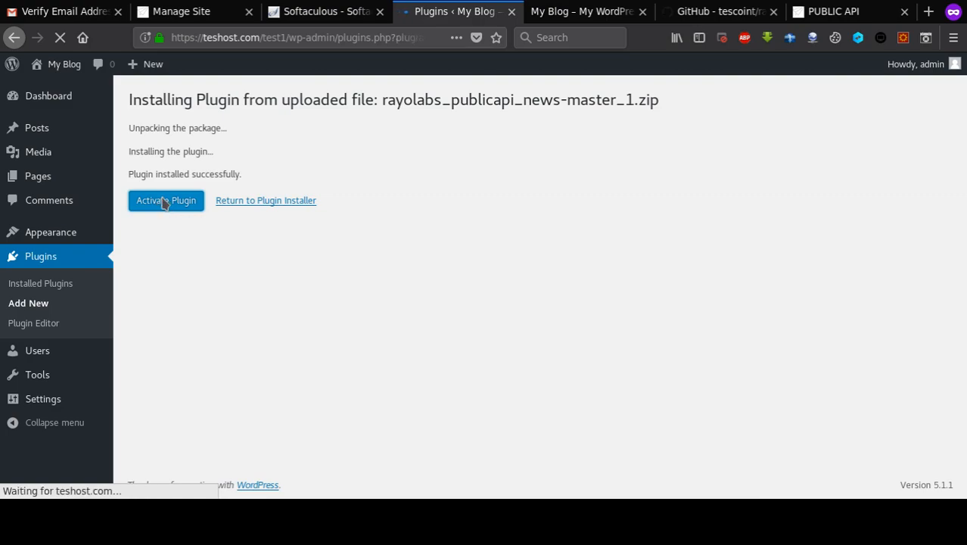
pyautogui.scroll(-1, 270, 227)
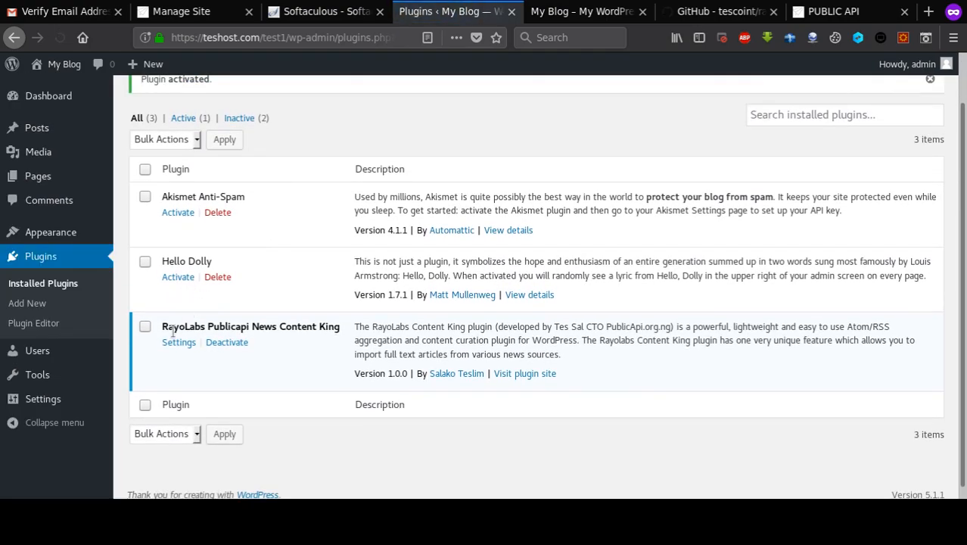
pyautogui.click(169, 347)
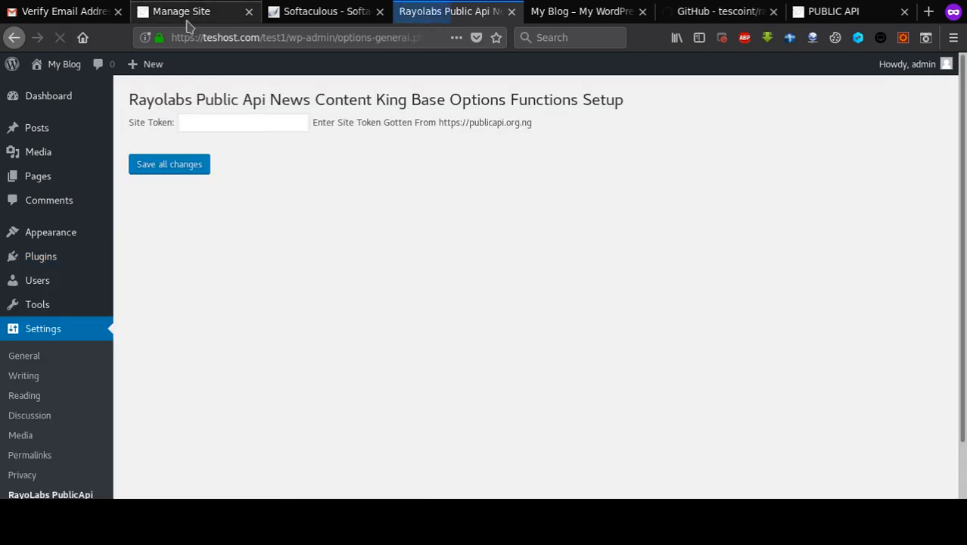
# - Paste the copied PublicAPI token into the plugin's Site Token field and save all changes
pyautogui.click(189, 11)
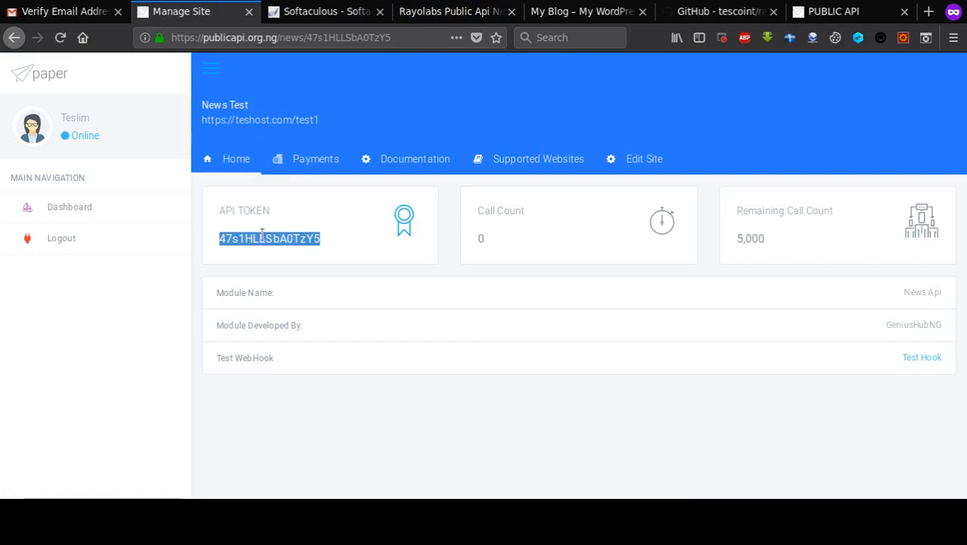
pyautogui.click(438, 12)
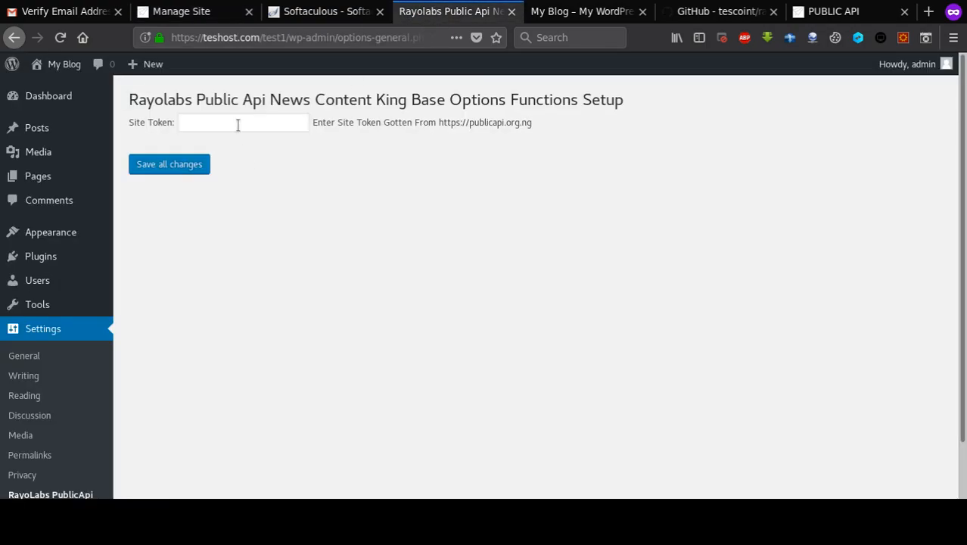
pyautogui.click(280, 122)
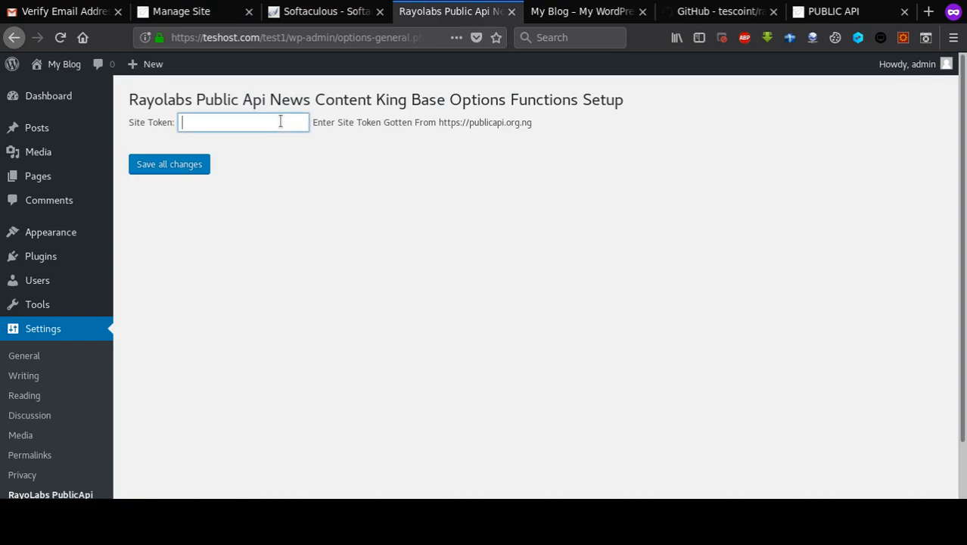
pyautogui.hotkey('ctrl', 'v')
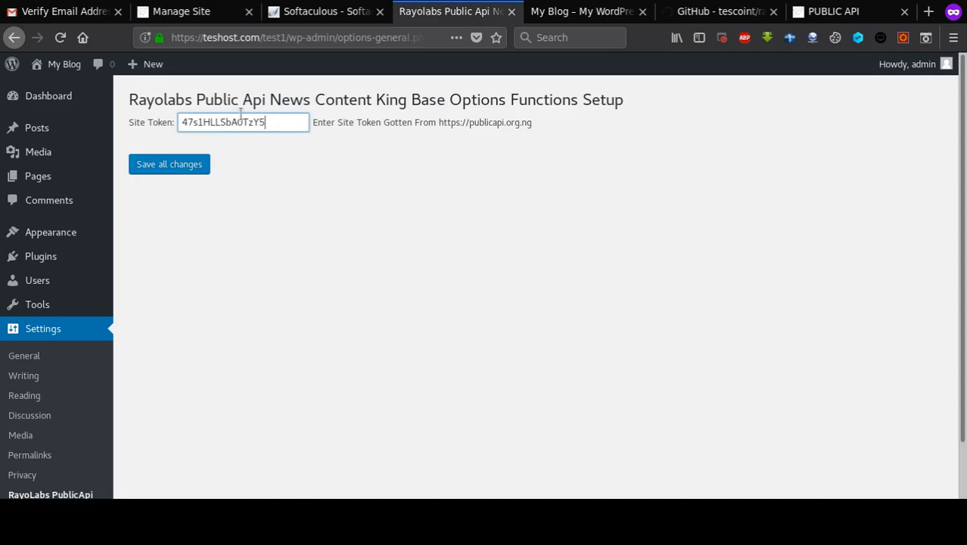
pyautogui.click(176, 168)
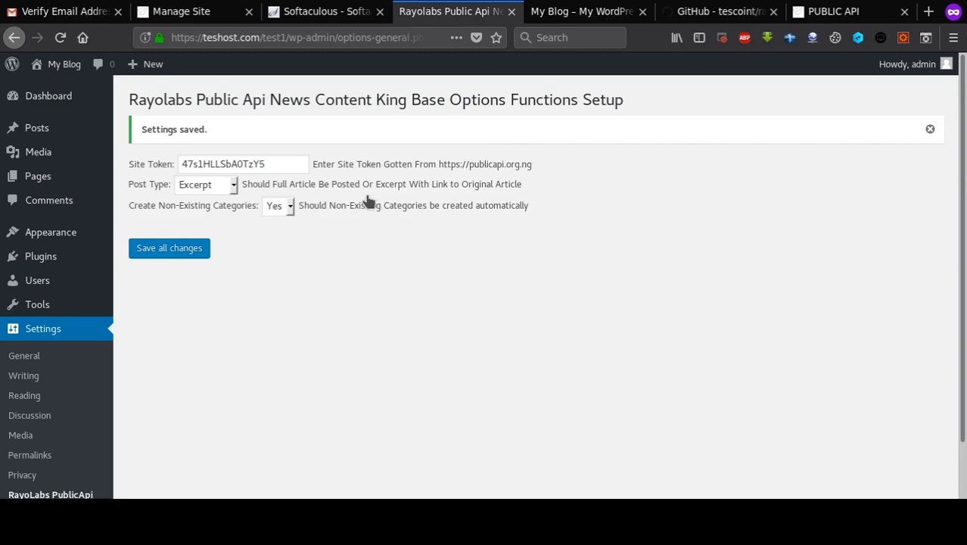
pyautogui.click(192, 14)
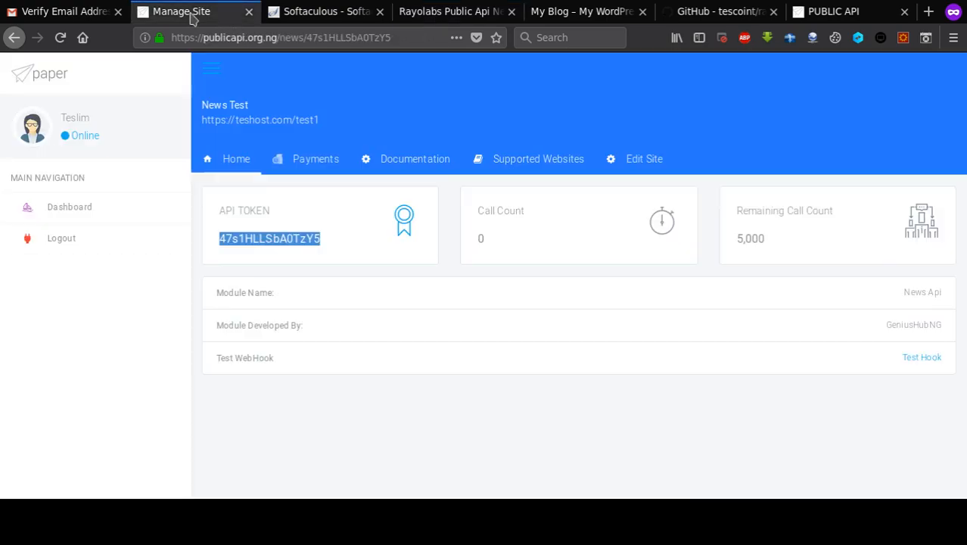
# - Copy 'rayolabs_publicapi_news' from the end of News Test's WebHook Url in the Edit Site form
pyautogui.click(649, 158)
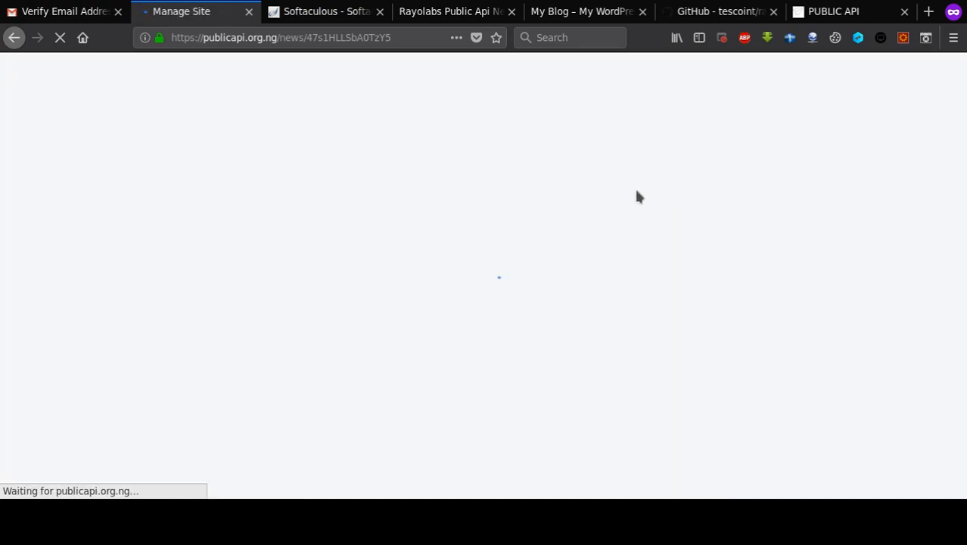
pyautogui.click(651, 158)
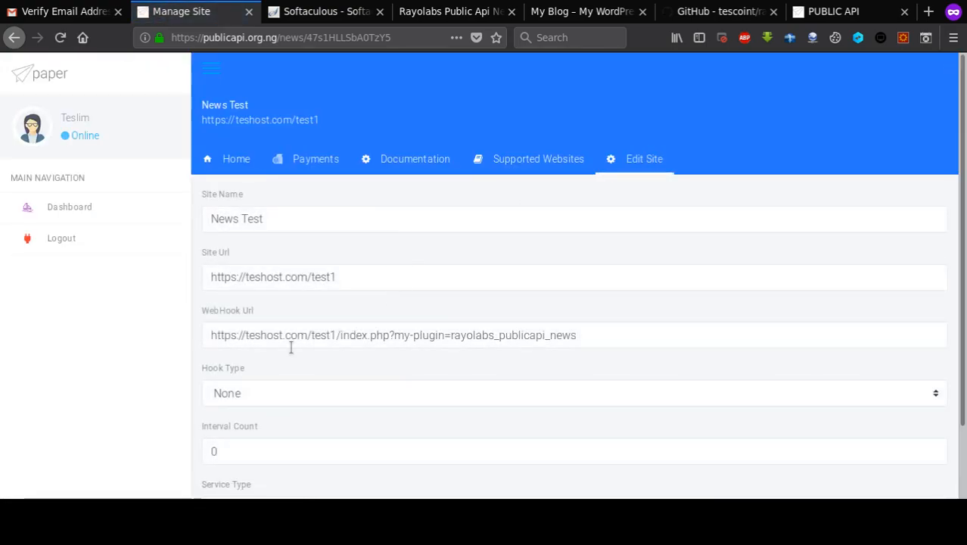
pyautogui.click(234, 341)
pyautogui.press('End')
pyautogui.hotkey('ctrl', 'shift', 'Left')
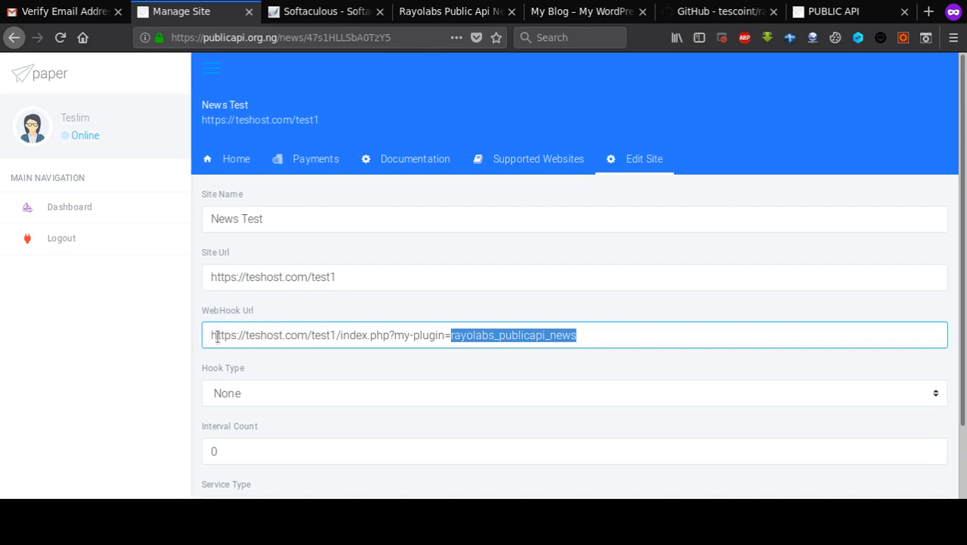
pyautogui.click(416, 11)
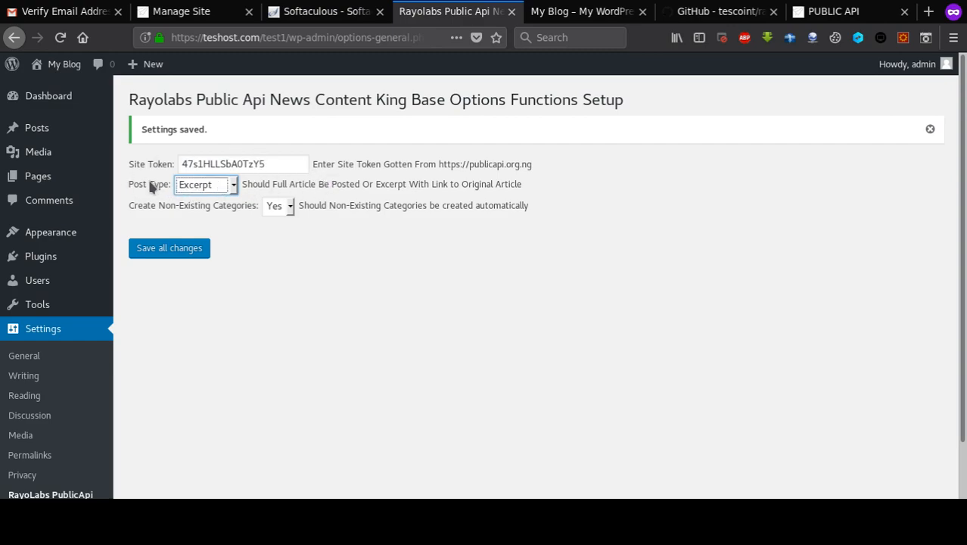
# - Choose Full Article as the Post Type in the Rayolabs PublicApi settings and save
pyautogui.click(232, 187)
pyautogui.click(199, 229)
pyautogui.click(170, 251)
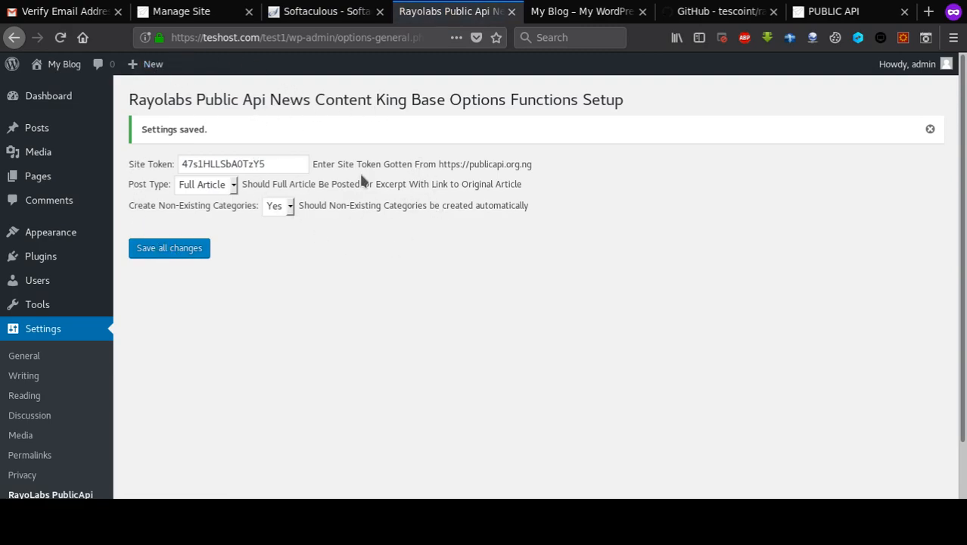
# - Run Test Hook from the News Test home overview in PublicAPI
pyautogui.click(203, 11)
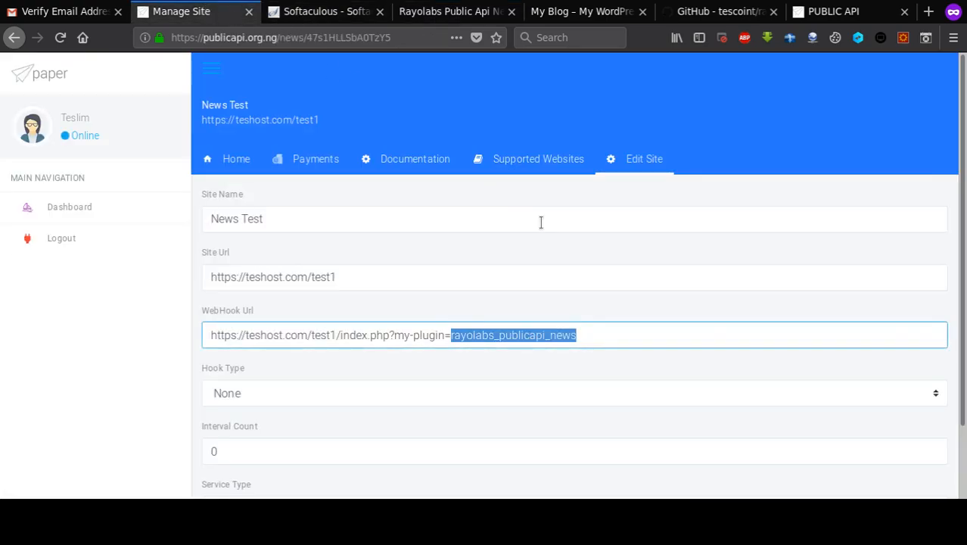
pyautogui.click(226, 160)
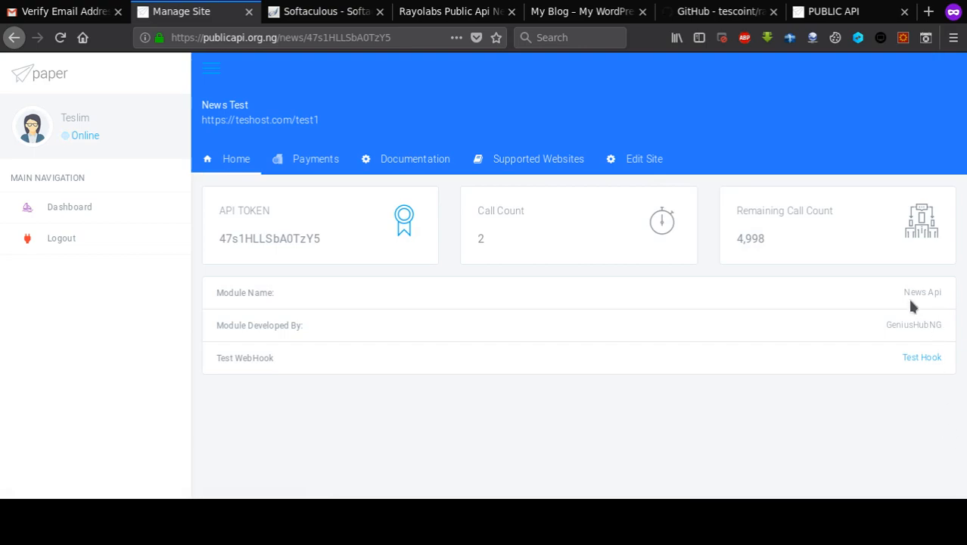
pyautogui.click(920, 362)
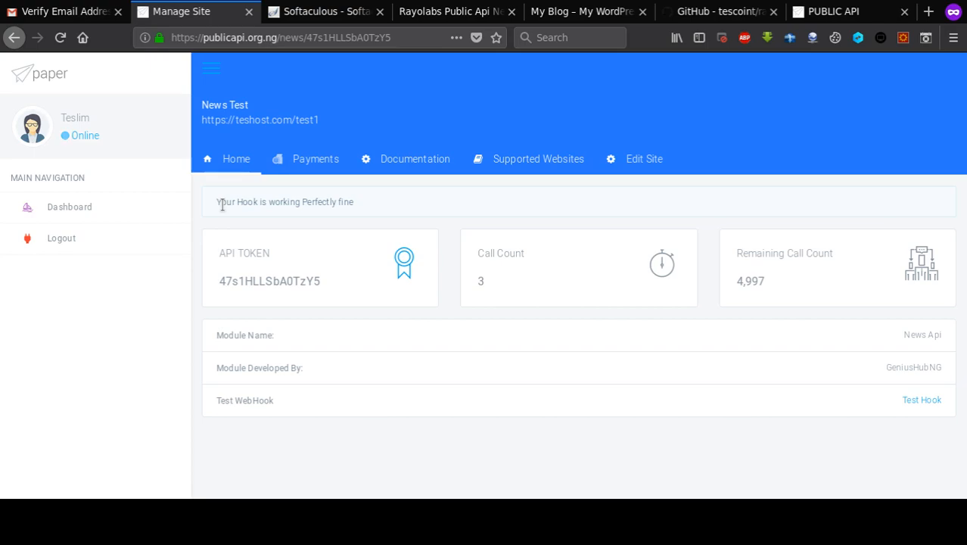
# - Open 'FG kicks off process to privatise Bank of Agriculture' from the blog front page and scroll through it
pyautogui.click(441, 15)
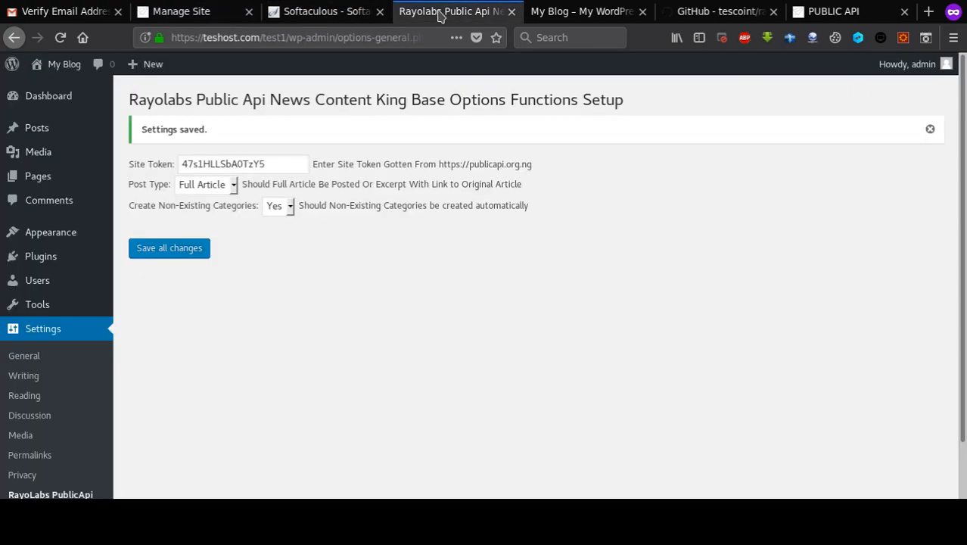
pyautogui.click(532, 18)
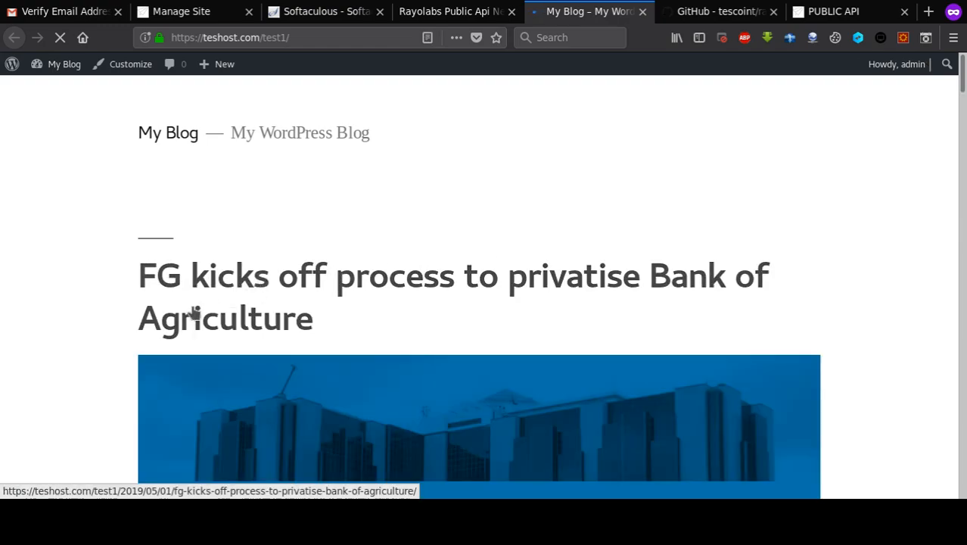
pyautogui.scroll(-5, 399, 277)
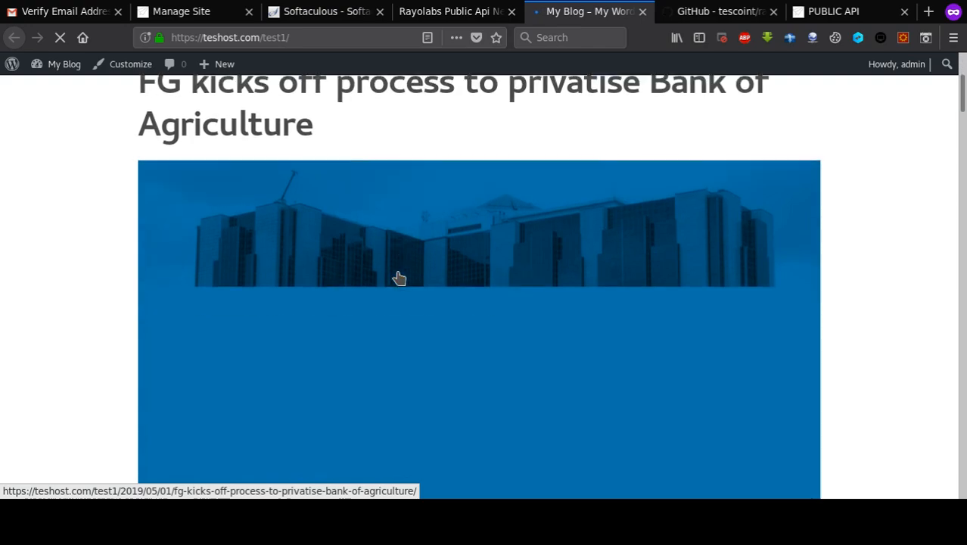
pyautogui.scroll(5, 399, 279)
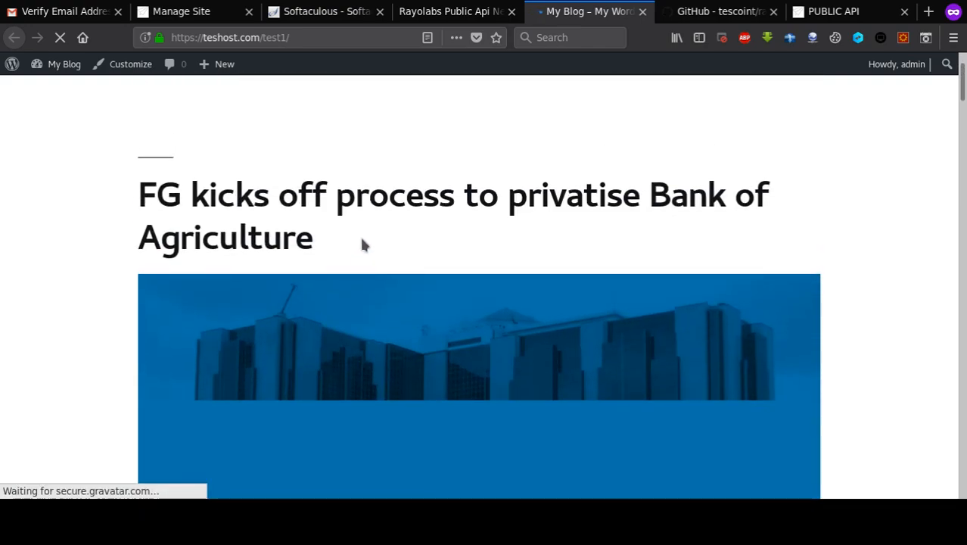
pyautogui.click(299, 212)
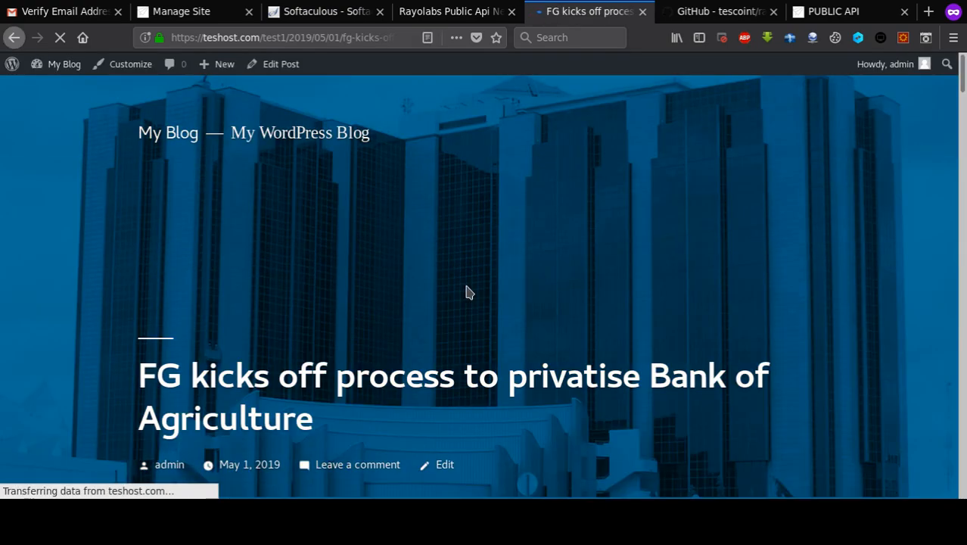
pyautogui.scroll(-3, 466, 291)
pyautogui.scroll(-10, 466, 292)
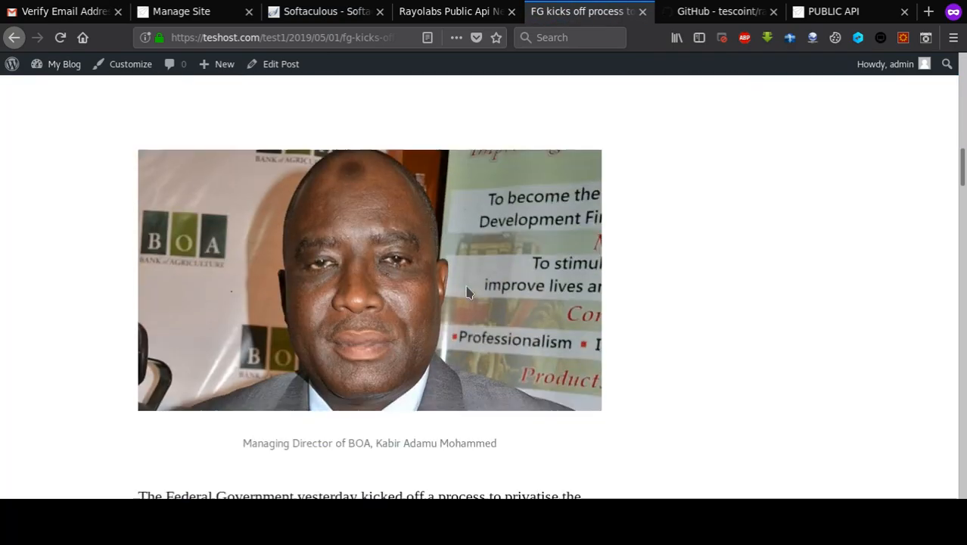
pyautogui.scroll(-9, 467, 293)
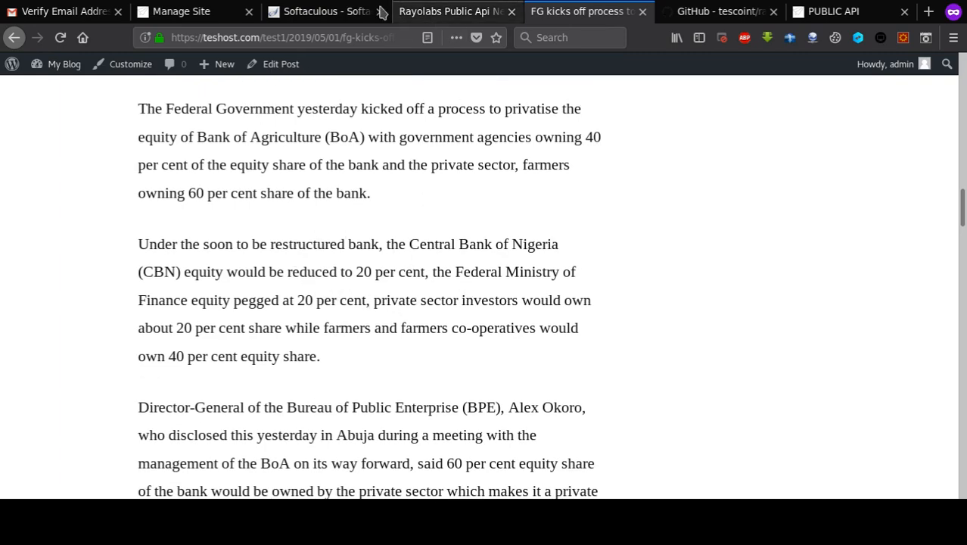
# - Open Supported Websites in PublicAPI and subscribe News Test to Vanguard News
pyautogui.click(163, 12)
pyautogui.click(533, 165)
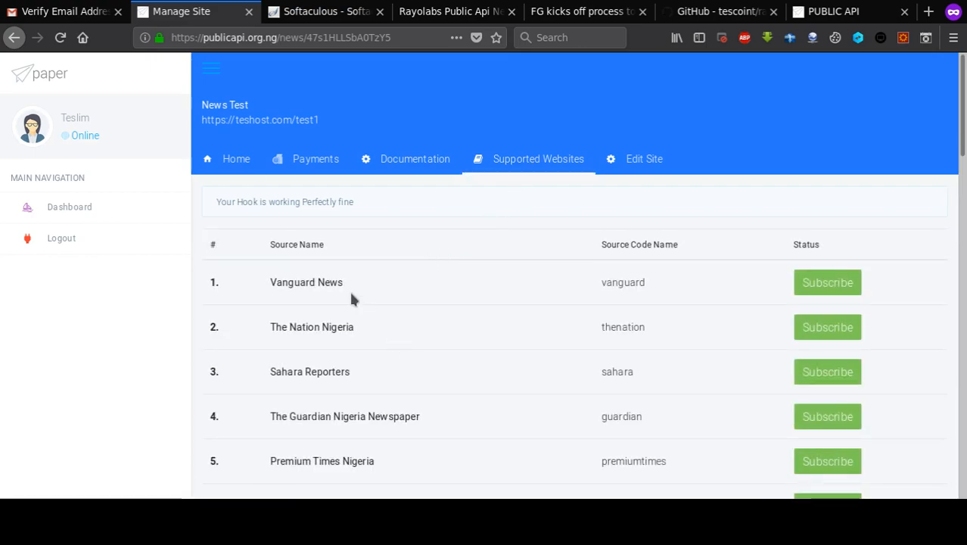
pyautogui.scroll(-7, 352, 318)
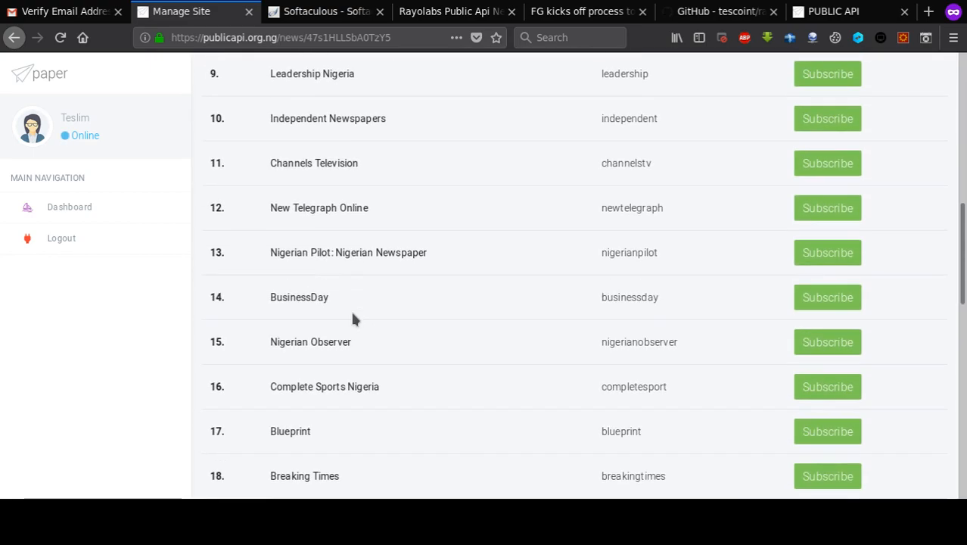
pyautogui.scroll(-6, 352, 316)
pyautogui.scroll(-5, 352, 316)
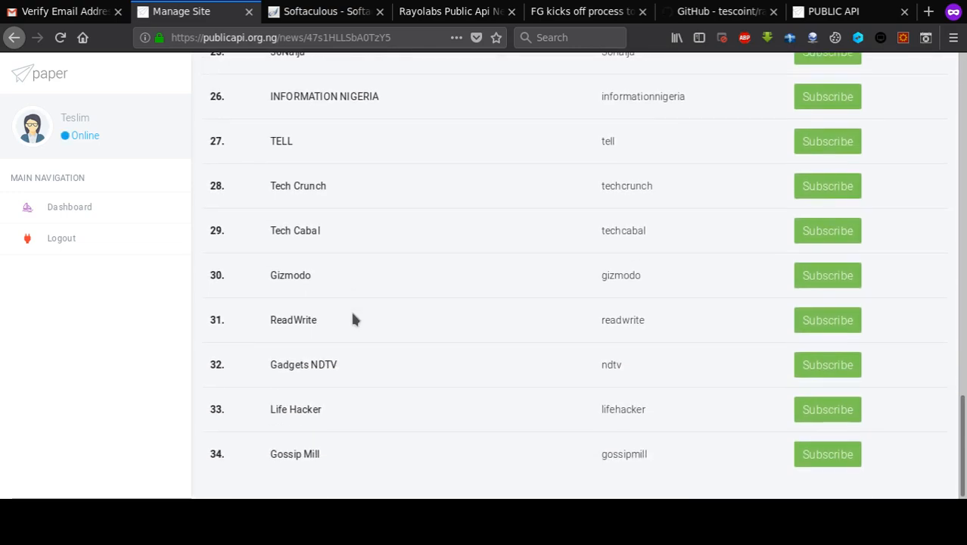
pyautogui.scroll(20, 352, 318)
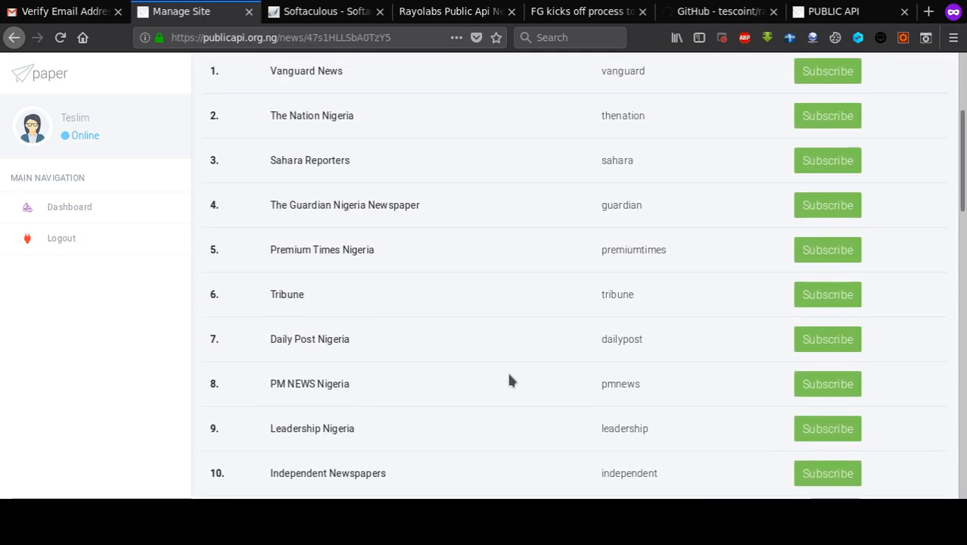
pyautogui.scroll(5, 510, 378)
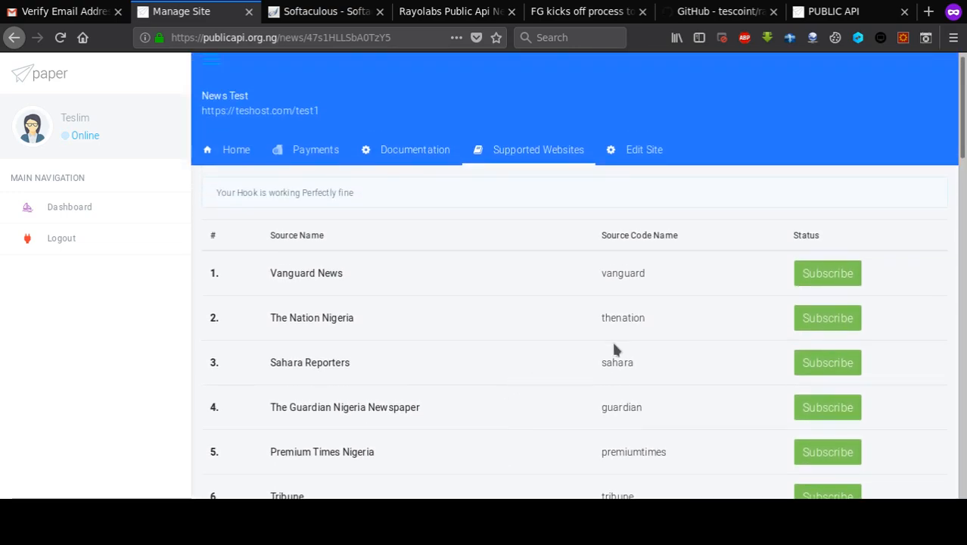
pyautogui.click(826, 272)
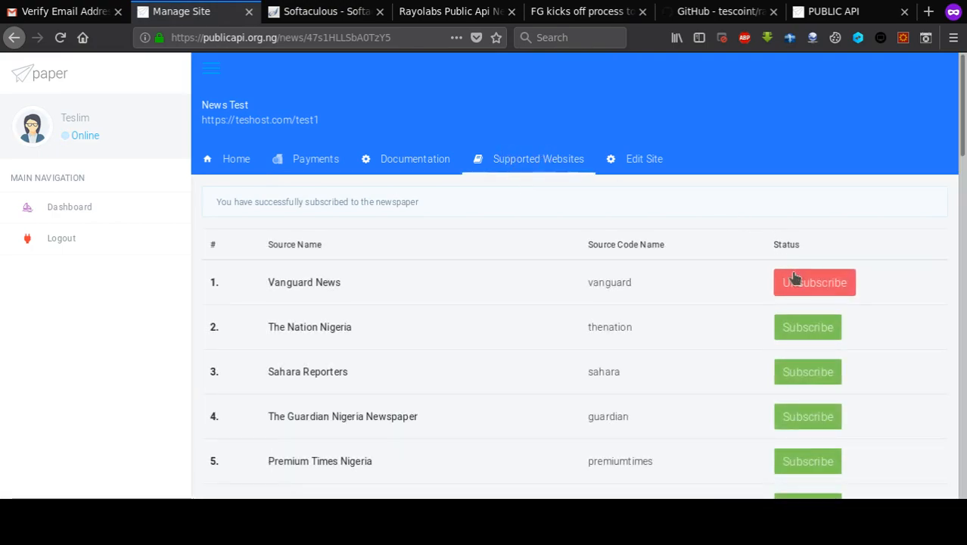
# - Subscribe to The Nation Nigeria and Tribune as well, then return to the blog article
pyautogui.click(807, 340)
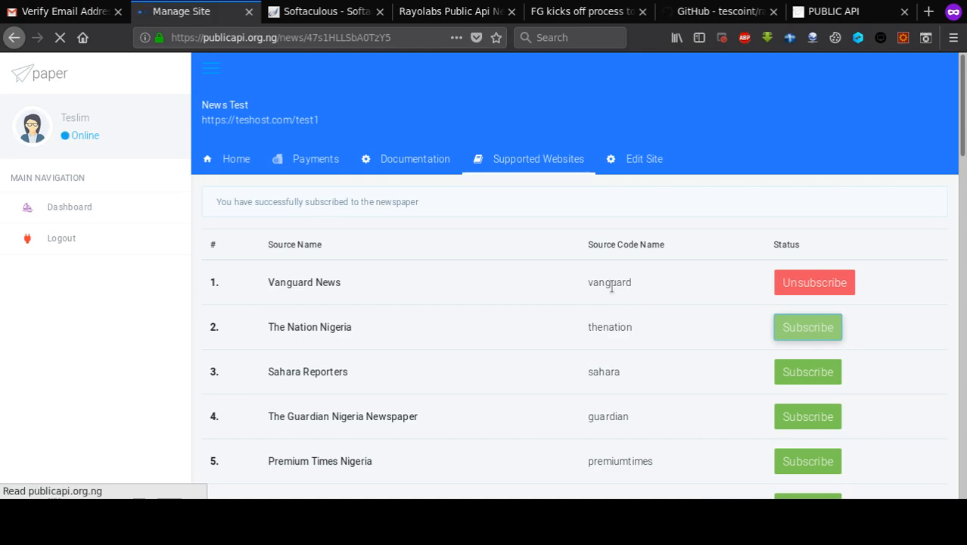
pyautogui.click(547, 178)
pyautogui.scroll(-3, 628, 259)
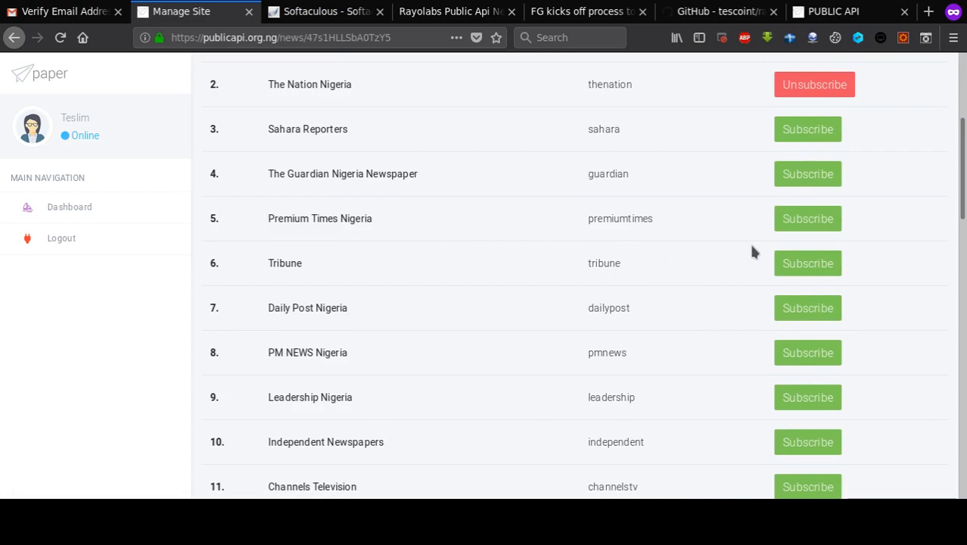
pyautogui.click(795, 261)
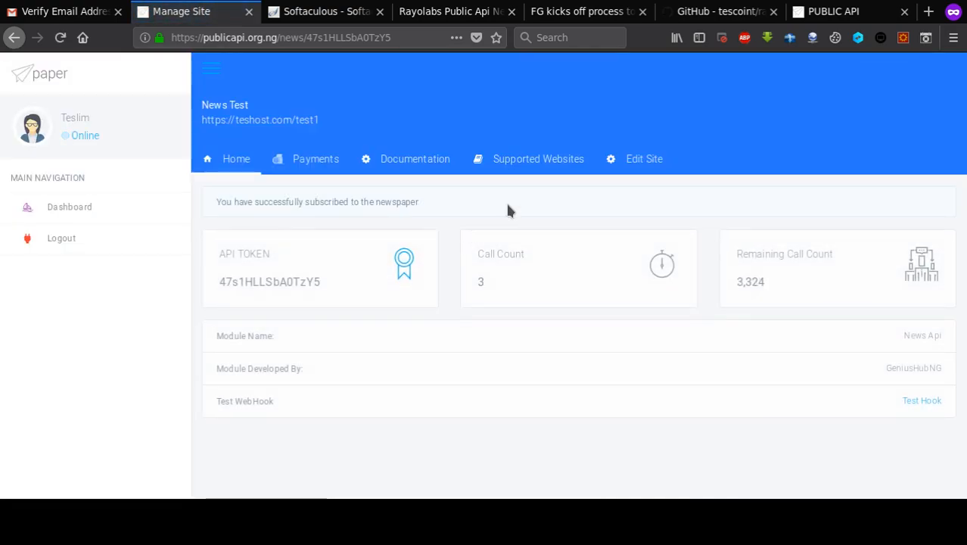
pyautogui.click(515, 158)
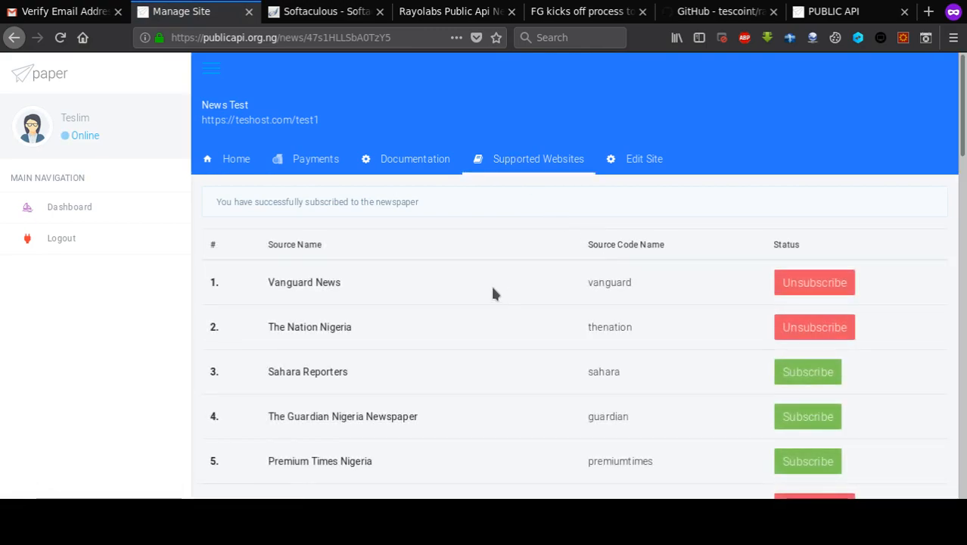
pyautogui.scroll(-3, 492, 293)
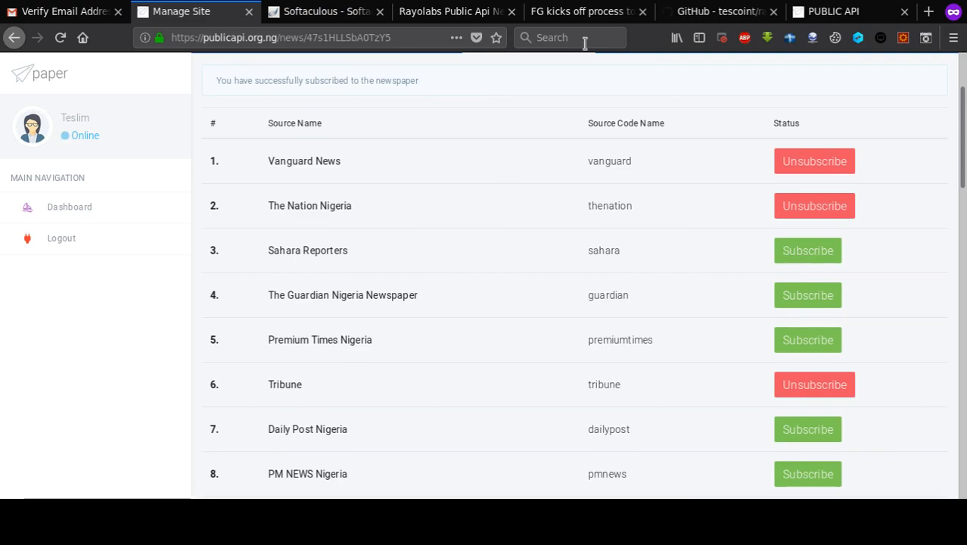
pyautogui.scroll(3, 549, 209)
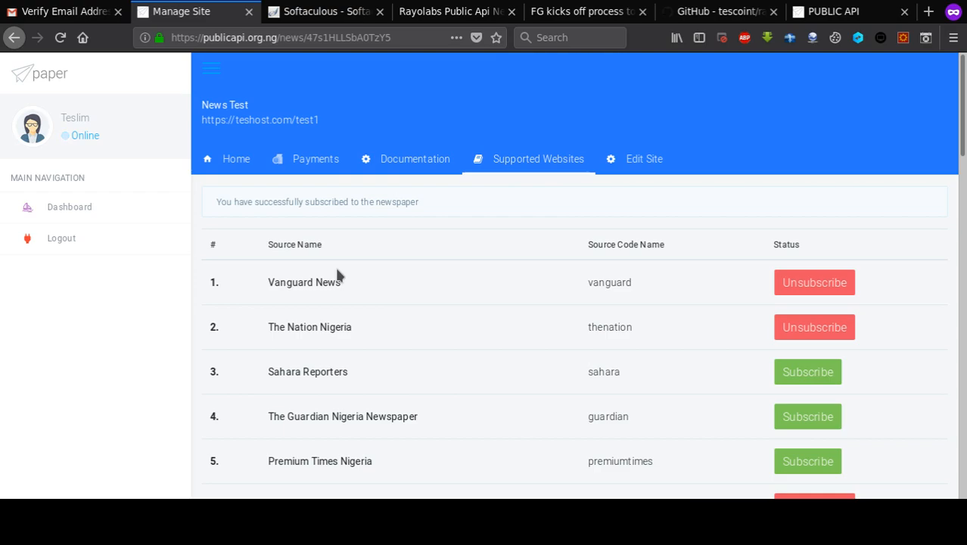
pyautogui.click(556, 20)
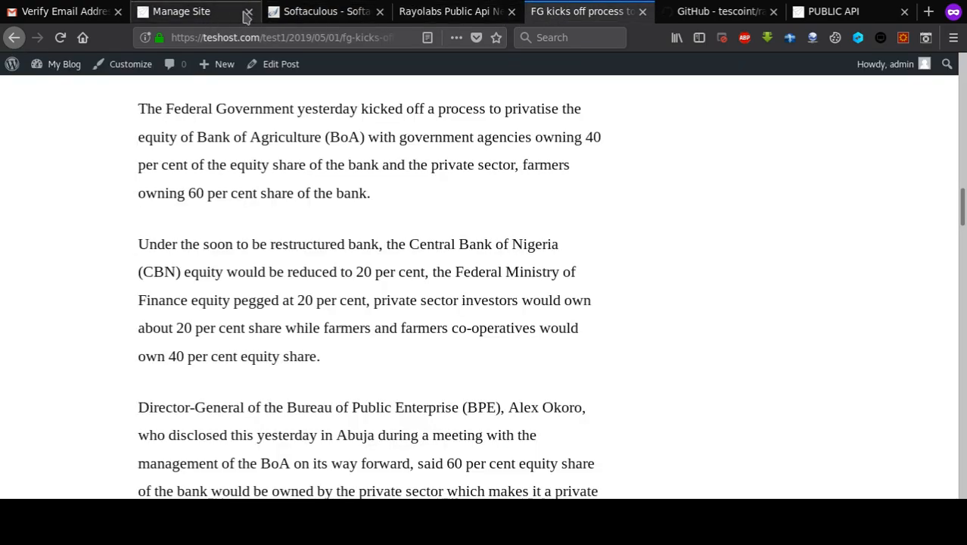